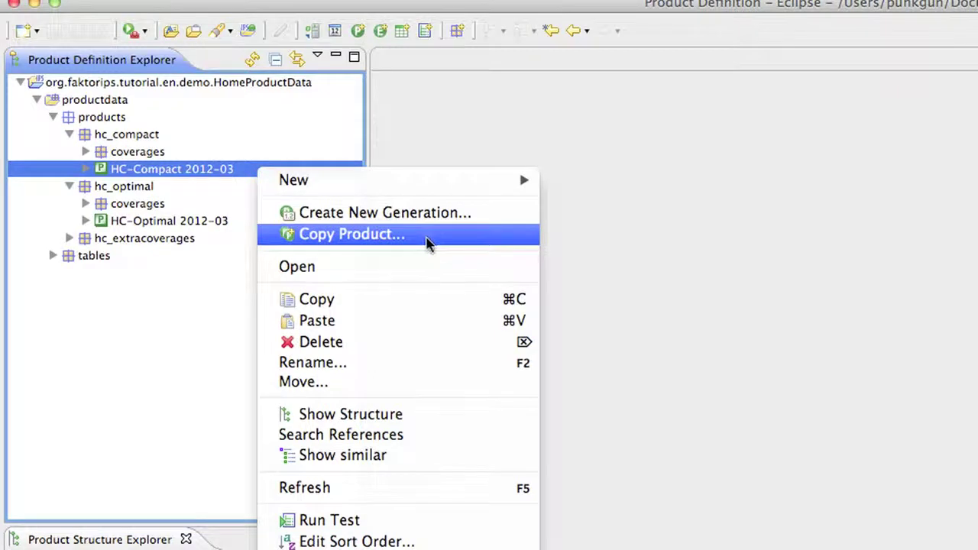
Start copying the HC-Compact 2012-03 product with 01.04.2012 as the valid-from date.
{"action": "left_click", "coordinate": [425, 240]}
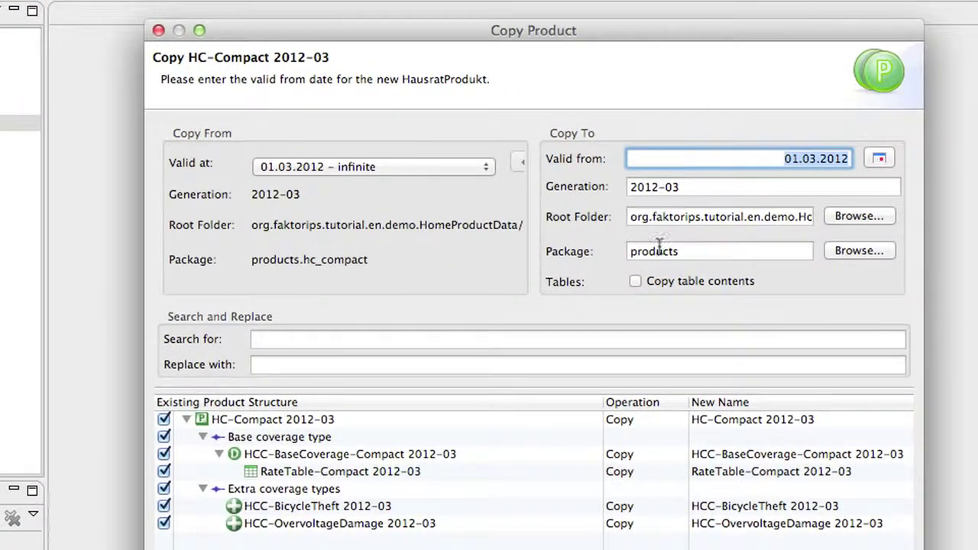
{"action": "left_click", "coordinate": [719, 158]}
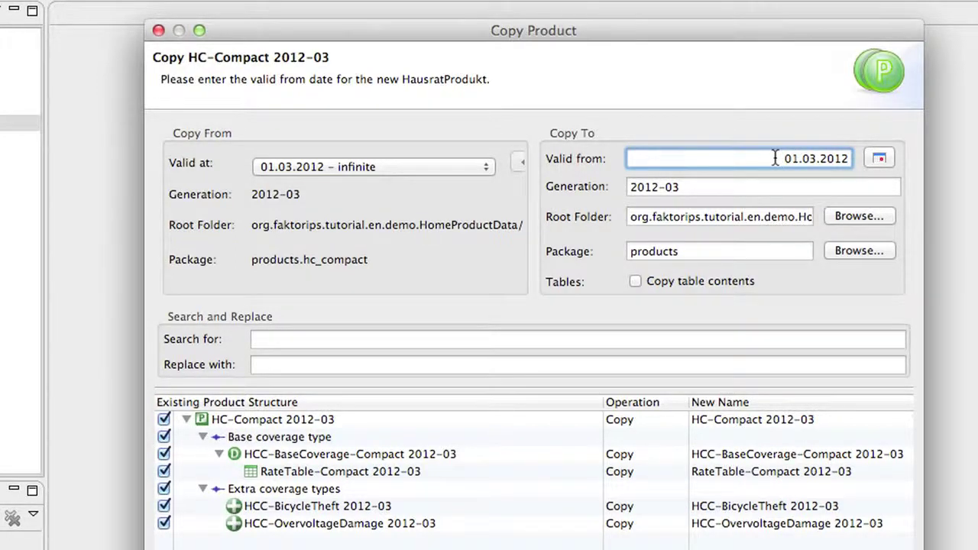
{"action": "left_click", "coordinate": [815, 157]}
{"action": "key", "text": "BackSpace"}
{"action": "type", "text": "4"}
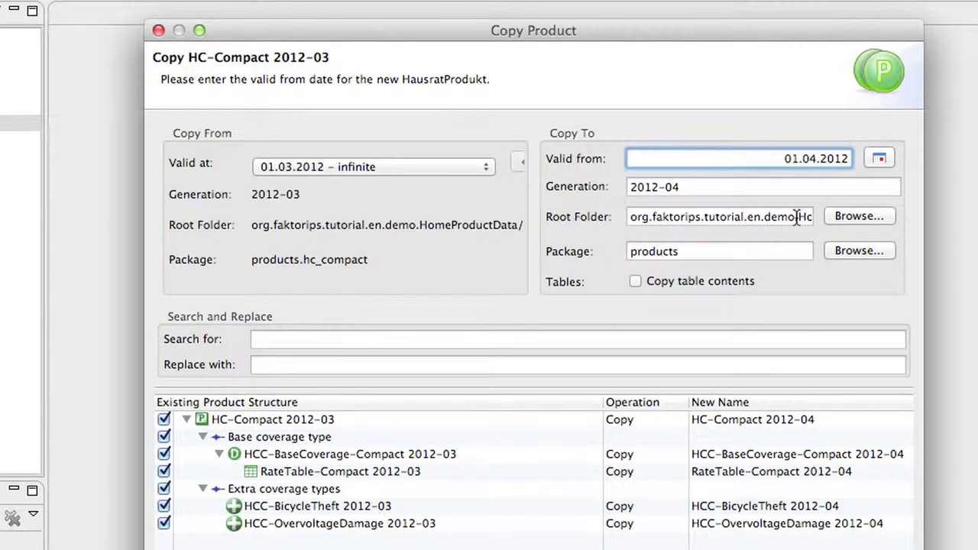
Set the target package of the product copy to products.hc_premium.
{"action": "left_click", "coordinate": [767, 250]}
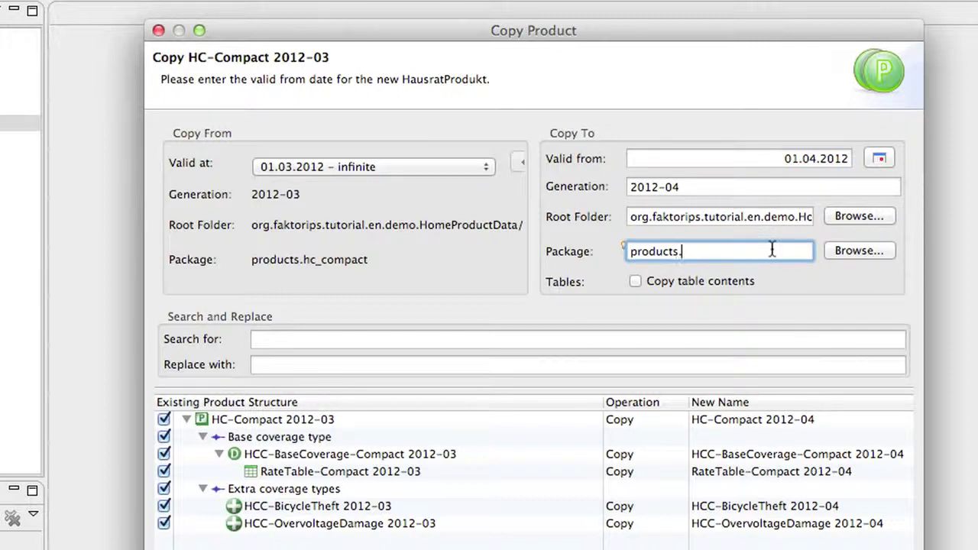
{"action": "type", "text": ".hc"}
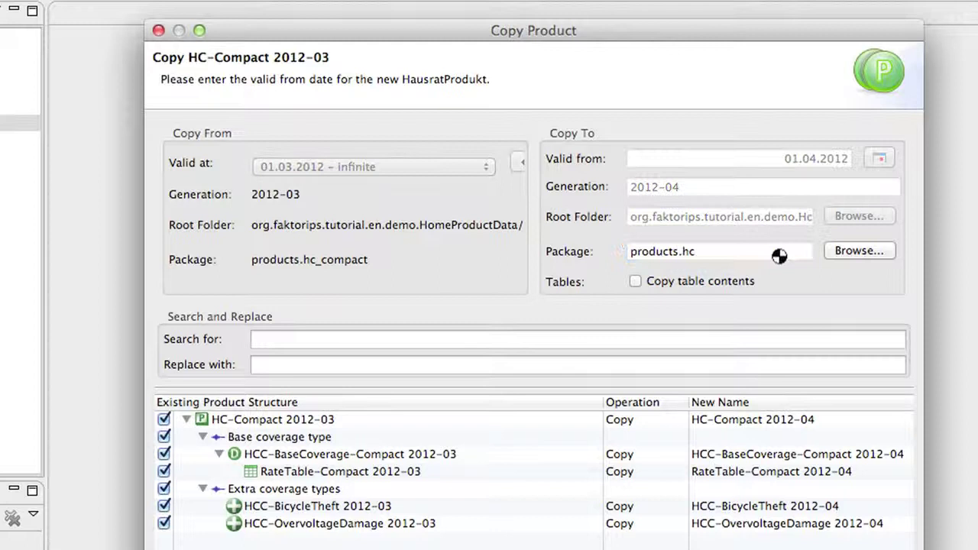
{"action": "type", "text": "_premium"}
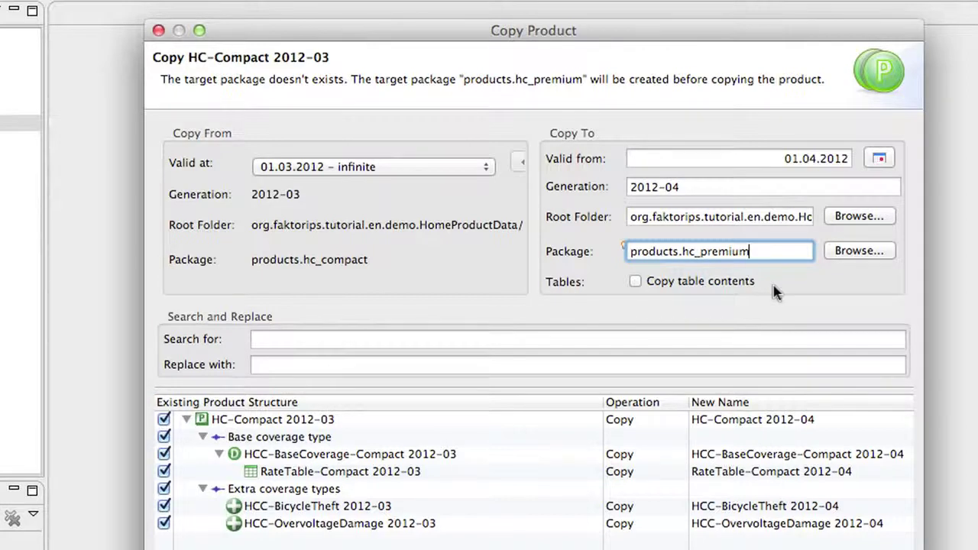
{"action": "left_click", "coordinate": [749, 289]}
{"action": "left_click", "coordinate": [750, 288]}
Replace "Compact" with "Premium" in the names of the copied components.
{"action": "left_click", "coordinate": [284, 337]}
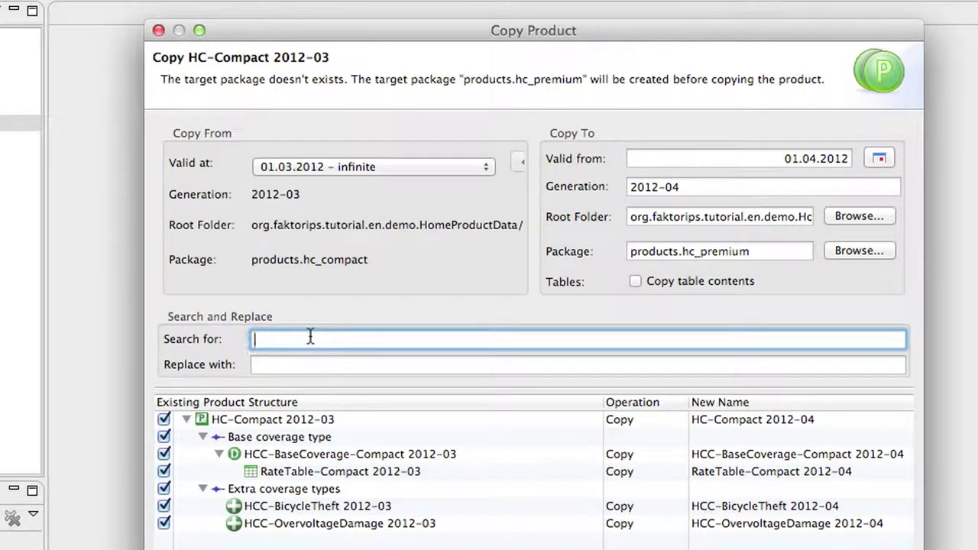
{"action": "type", "text": "Compact"}
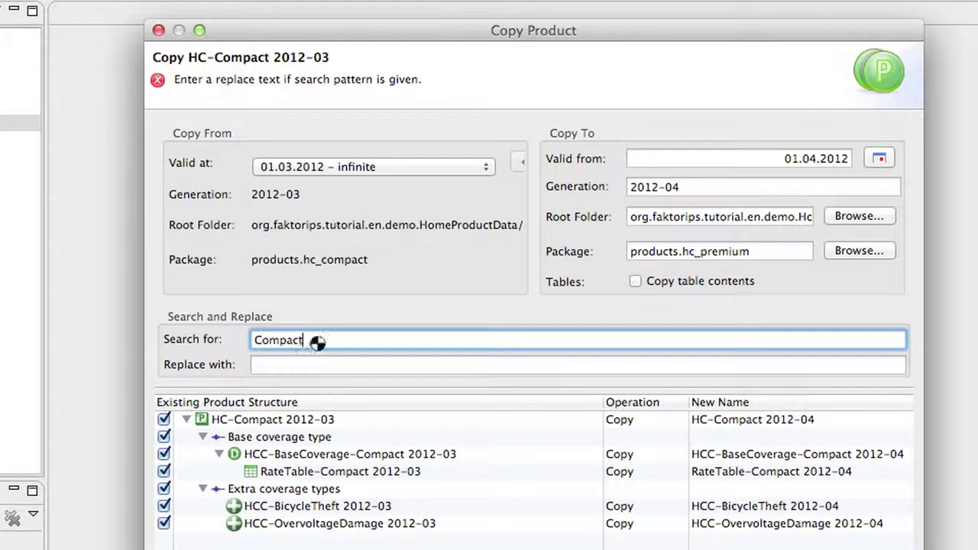
{"action": "key", "text": "Tab"}
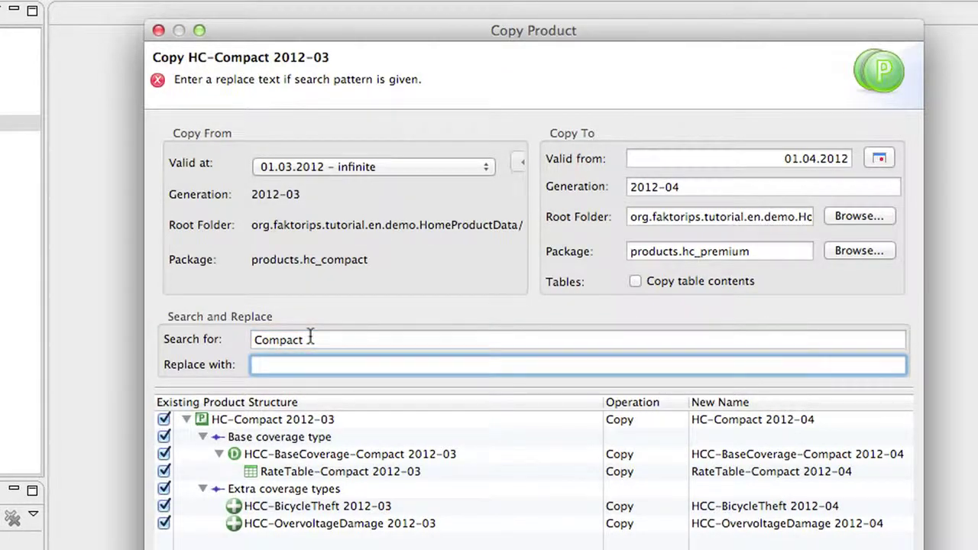
{"action": "type", "text": "Premium"}
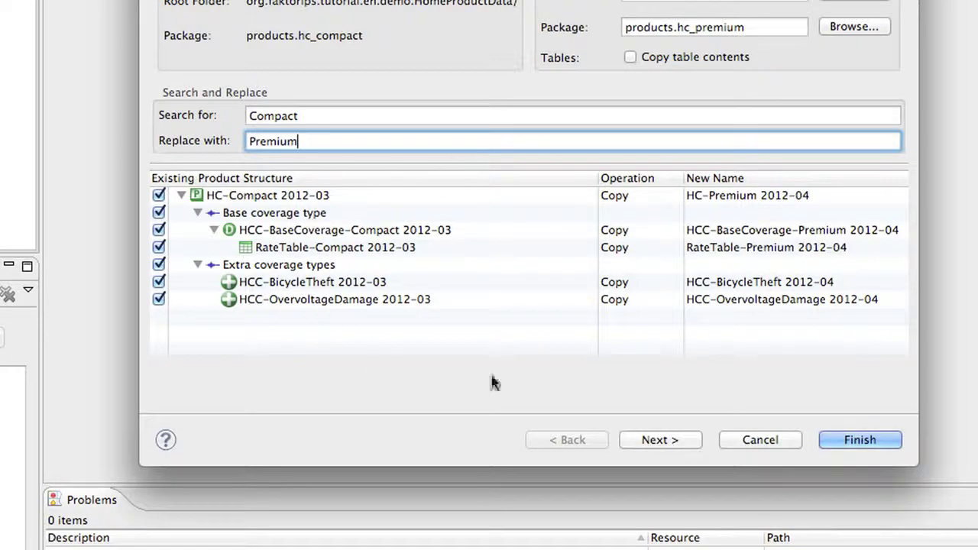
Examine the existing product structure and the new names planned for the product, base coverage and rate table.
{"action": "left_click", "coordinate": [516, 196]}
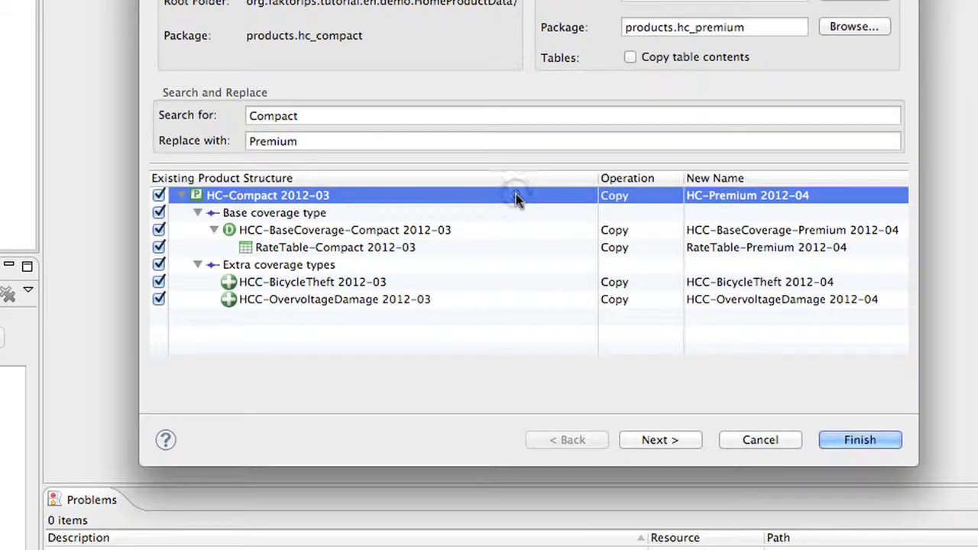
{"action": "left_click", "coordinate": [526, 231]}
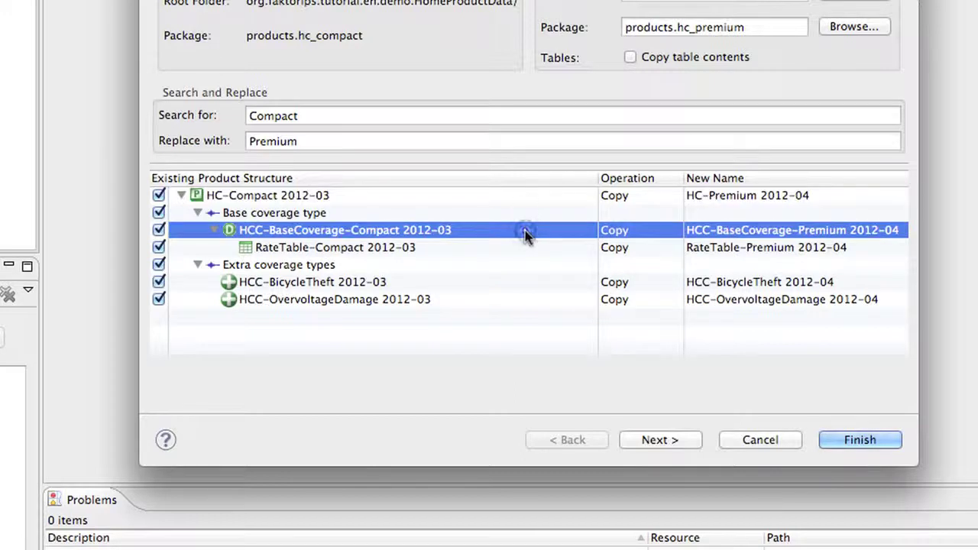
{"action": "left_click", "coordinate": [530, 281]}
{"action": "left_click", "coordinate": [544, 301]}
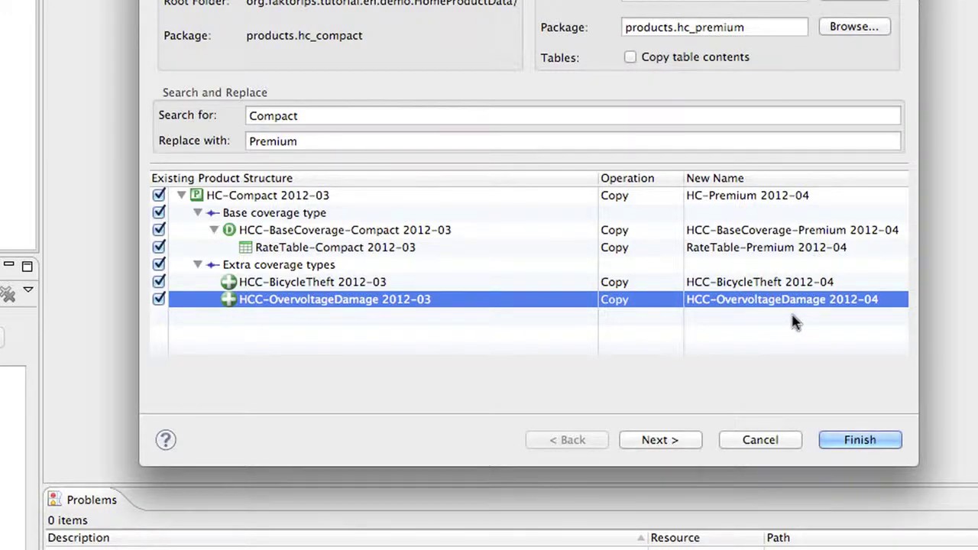
{"action": "left_click", "coordinate": [763, 197]}
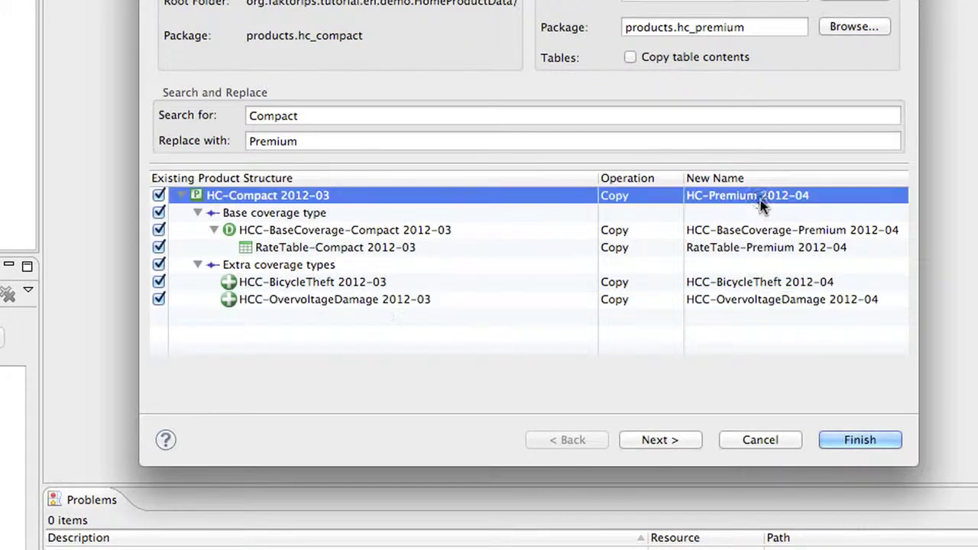
{"action": "left_click", "coordinate": [785, 230]}
{"action": "left_click", "coordinate": [786, 250]}
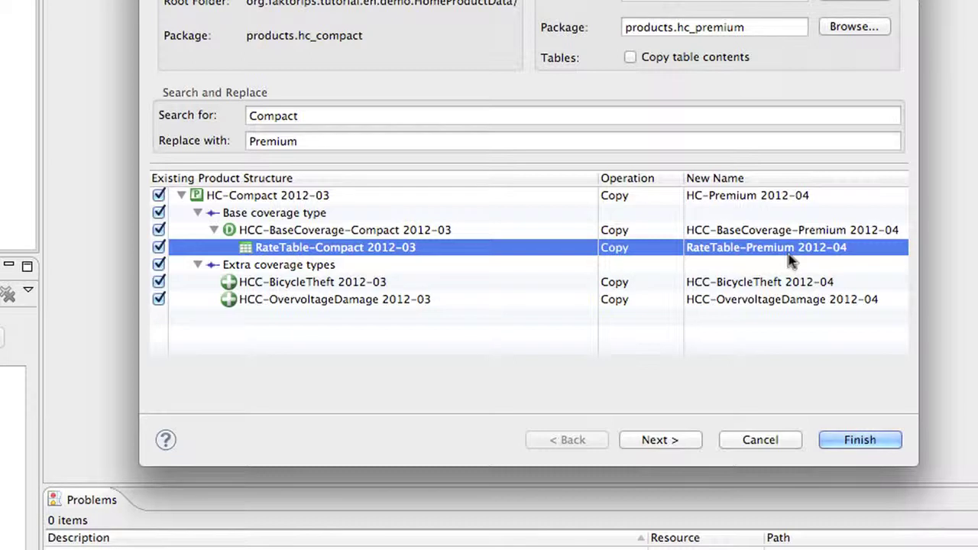
Set the operation to Link for both extra coverages, HCC-BicycleTheft 2012-03 and HCC-OvervoltageDamage 2012-03.
{"action": "left_click", "coordinate": [580, 284]}
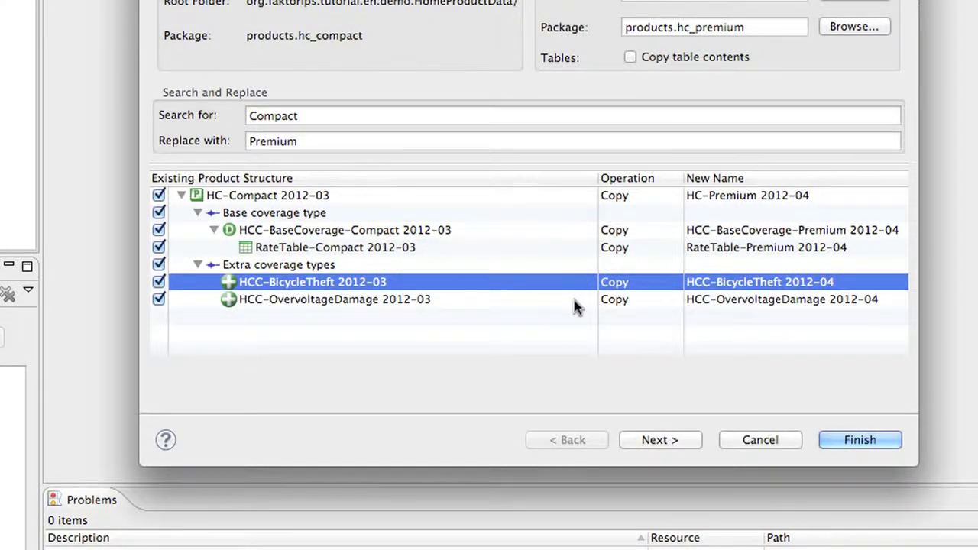
{"action": "left_click", "coordinate": [575, 302]}
{"action": "left_click", "coordinate": [677, 284]}
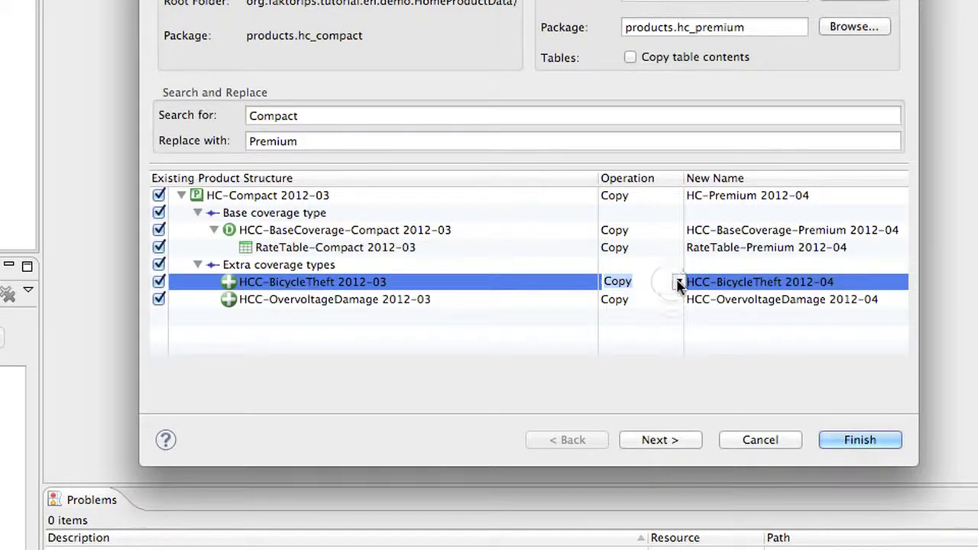
{"action": "left_click", "coordinate": [656, 314]}
{"action": "left_click", "coordinate": [676, 305]}
{"action": "left_click", "coordinate": [678, 299]}
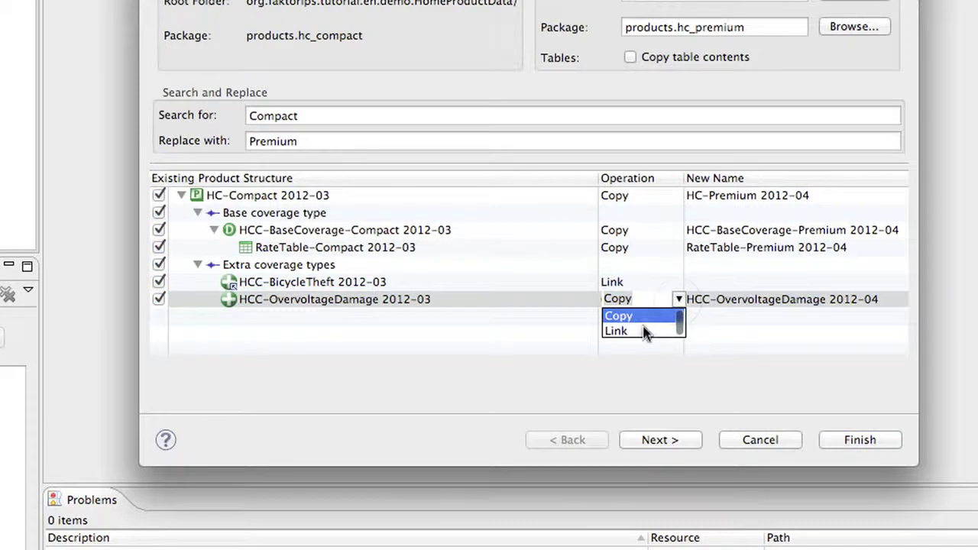
{"action": "left_click", "coordinate": [645, 331]}
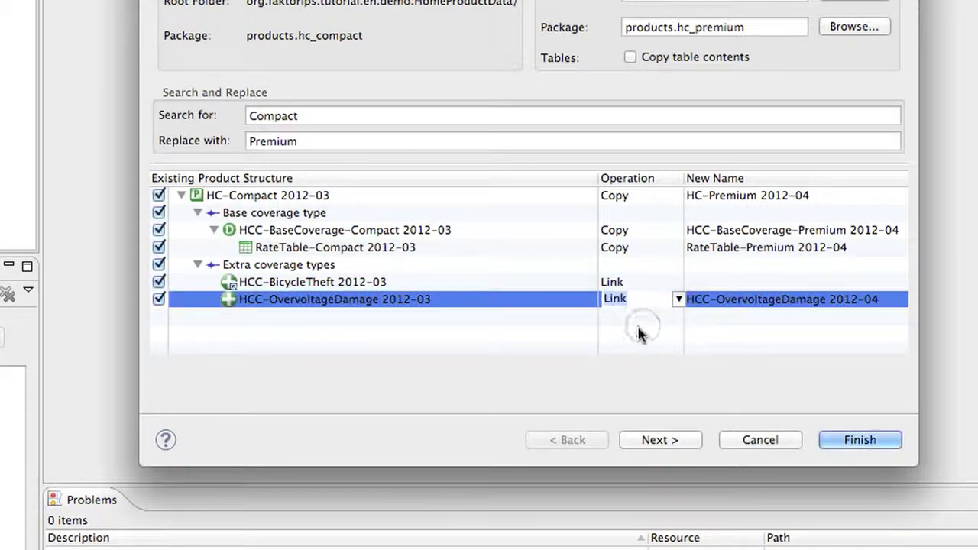
Preview and complete the product copy, and open the new HC-Premium 2012-04 product from the hc_premium package for editing.
{"action": "left_click", "coordinate": [660, 440]}
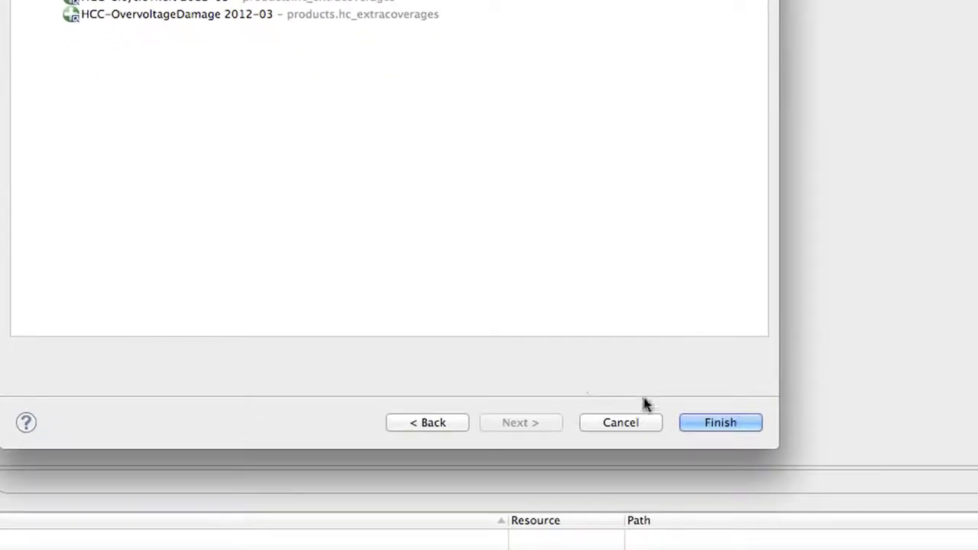
{"action": "left_click", "coordinate": [722, 428]}
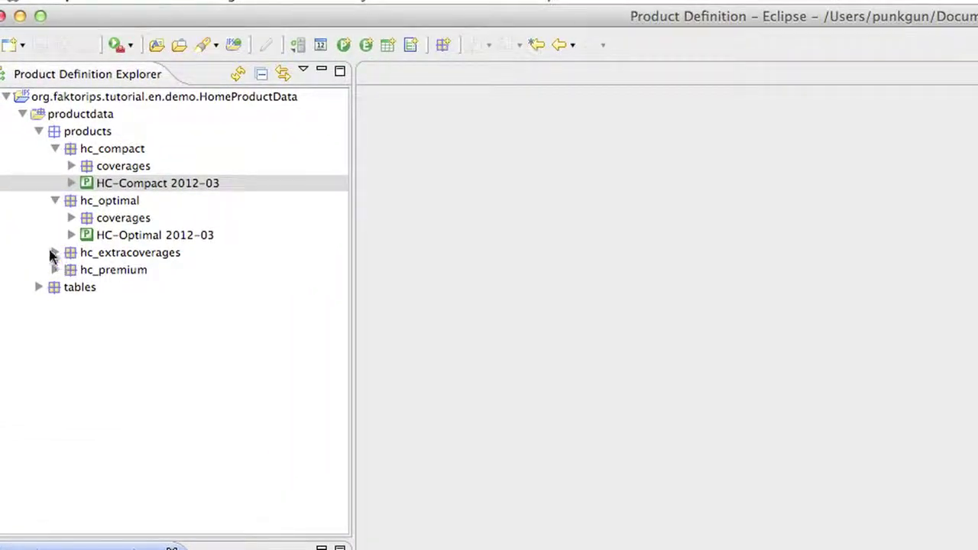
{"action": "left_click", "coordinate": [55, 271]}
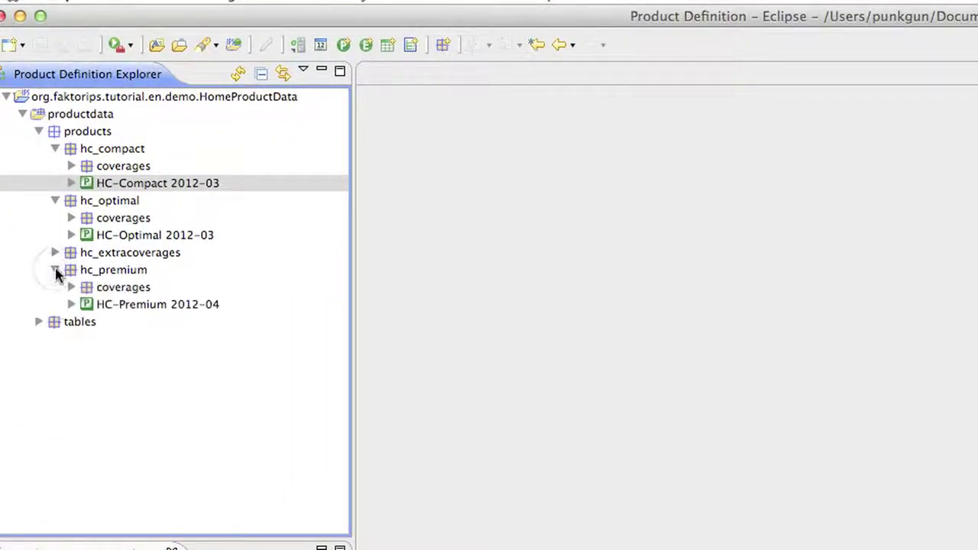
{"action": "left_click", "coordinate": [153, 309]}
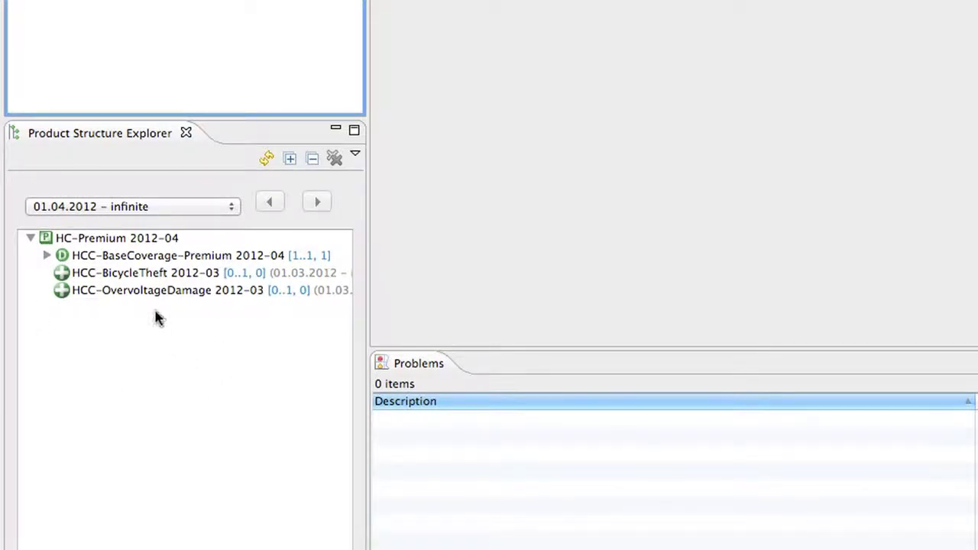
{"action": "left_click", "coordinate": [137, 240]}
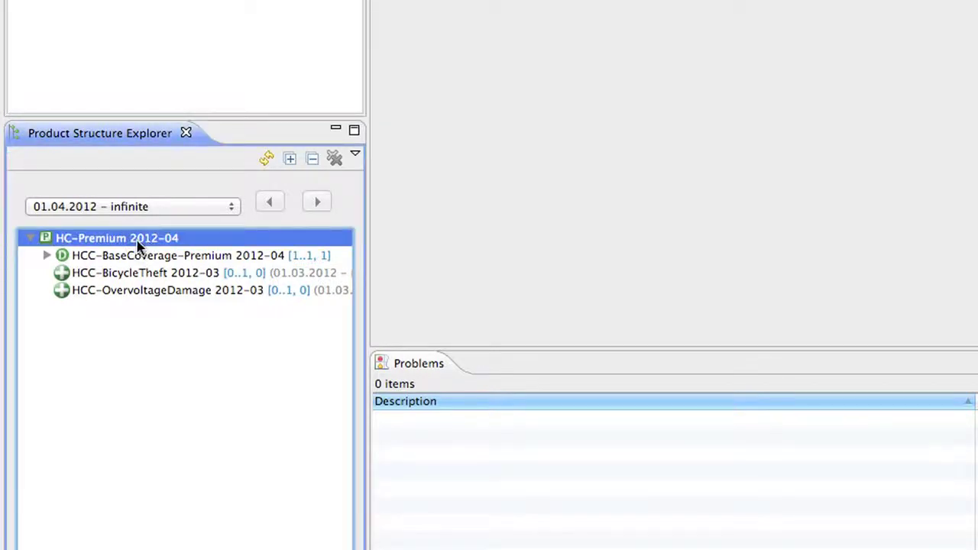
{"action": "double_click", "coordinate": [139, 240]}
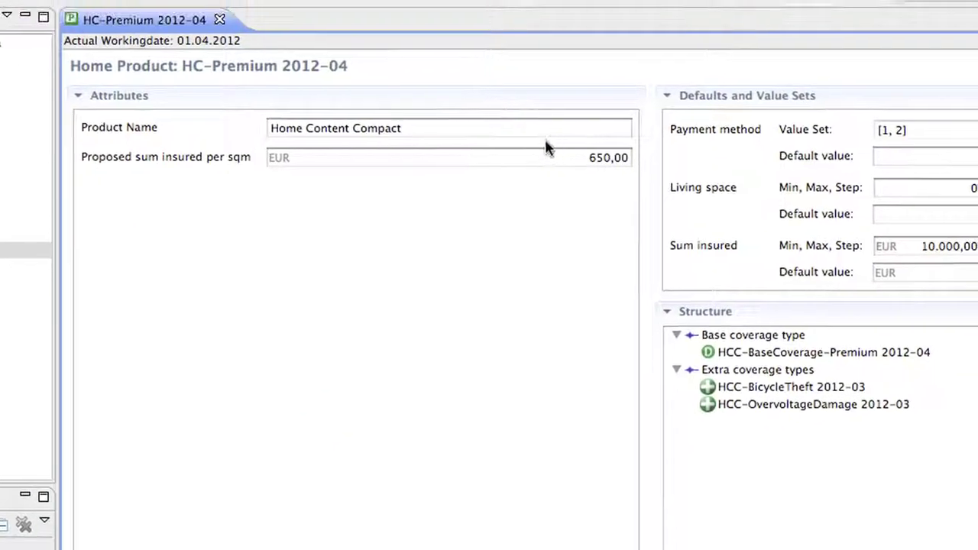
Change the product name to "Home Content Premium" and set the proposed sum insured per sqm to 800 EUR.
{"action": "left_click", "coordinate": [395, 130]}
{"action": "double_click", "coordinate": [395, 130]}
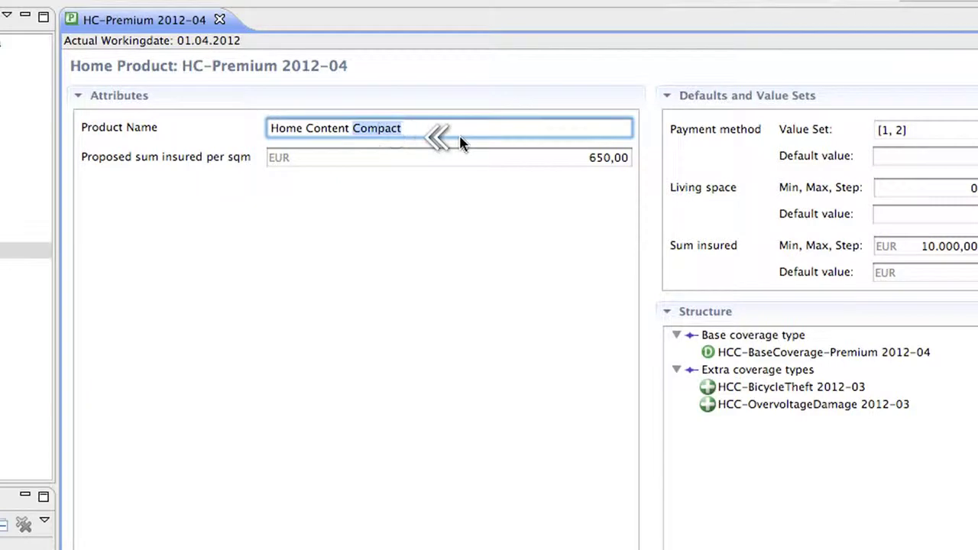
{"action": "type", "text": "Premium"}
{"action": "key", "text": "Tab"}
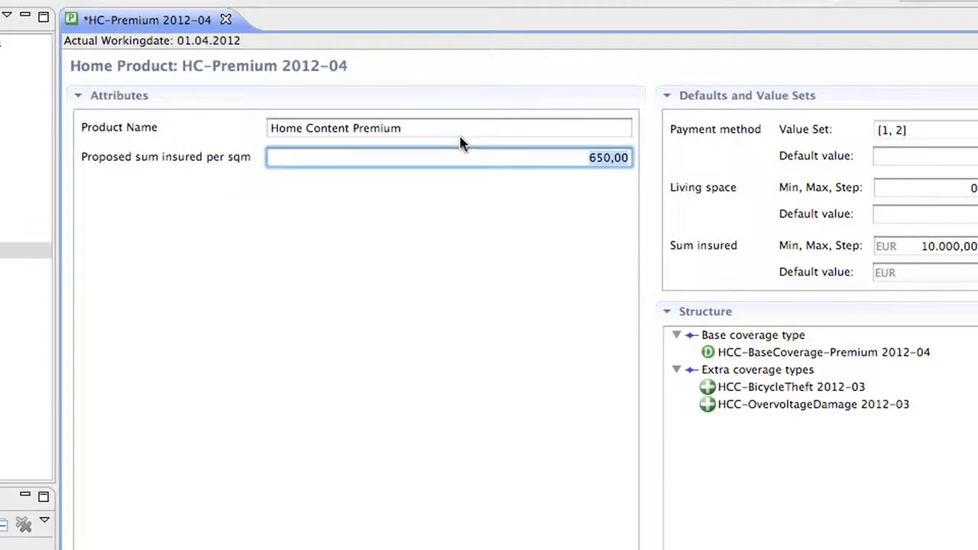
{"action": "type", "text": "8"}
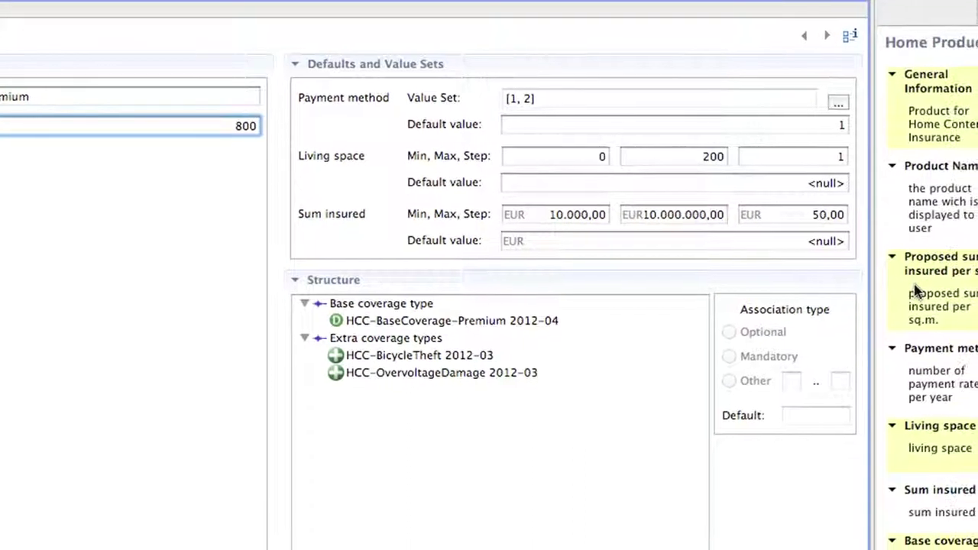
Add the value 4 to the payment method's value set.
{"action": "left_click", "coordinate": [790, 101]}
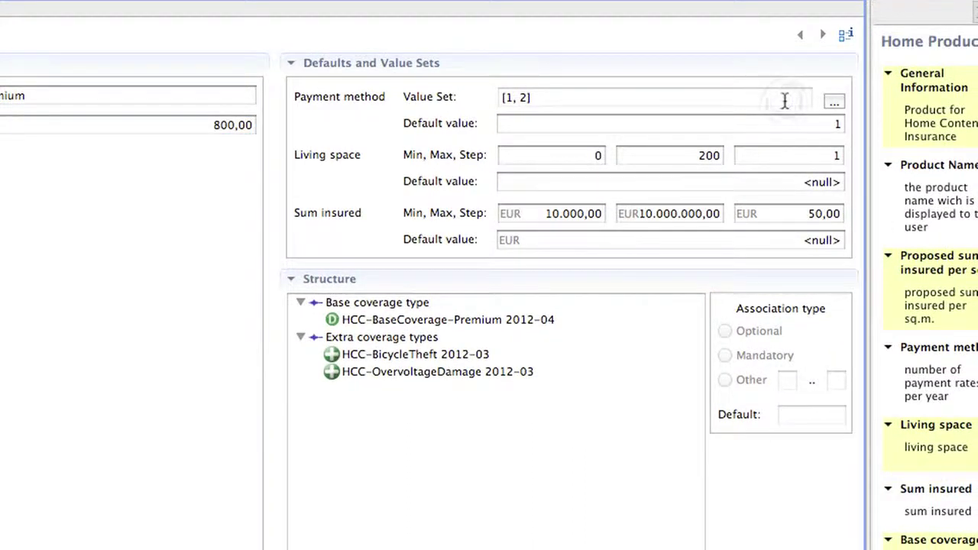
{"action": "left_click", "coordinate": [833, 103]}
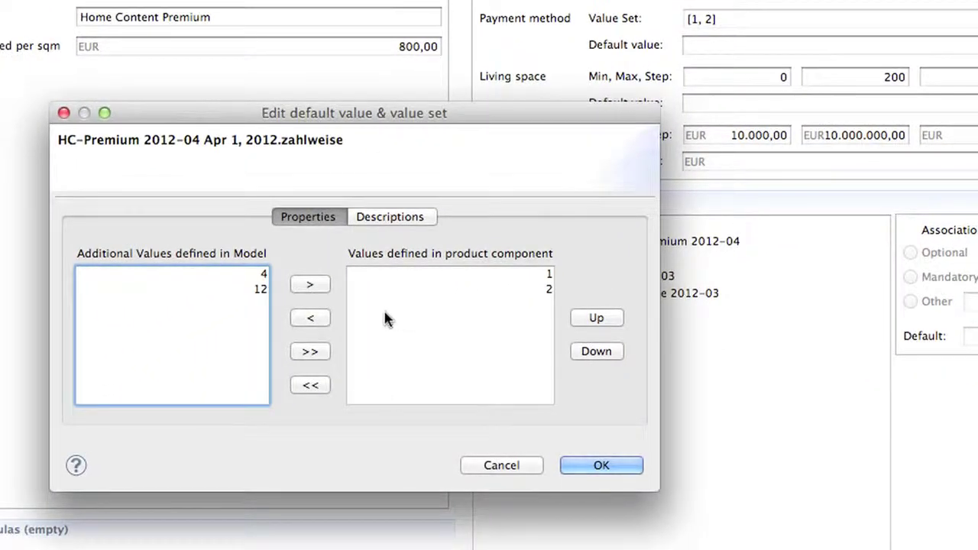
{"action": "left_click", "coordinate": [251, 275]}
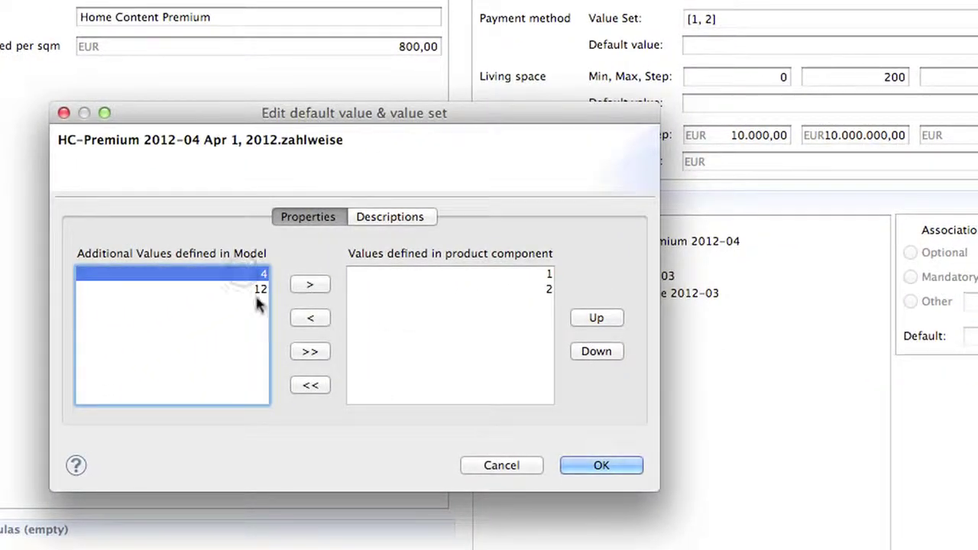
{"action": "left_click", "coordinate": [312, 286]}
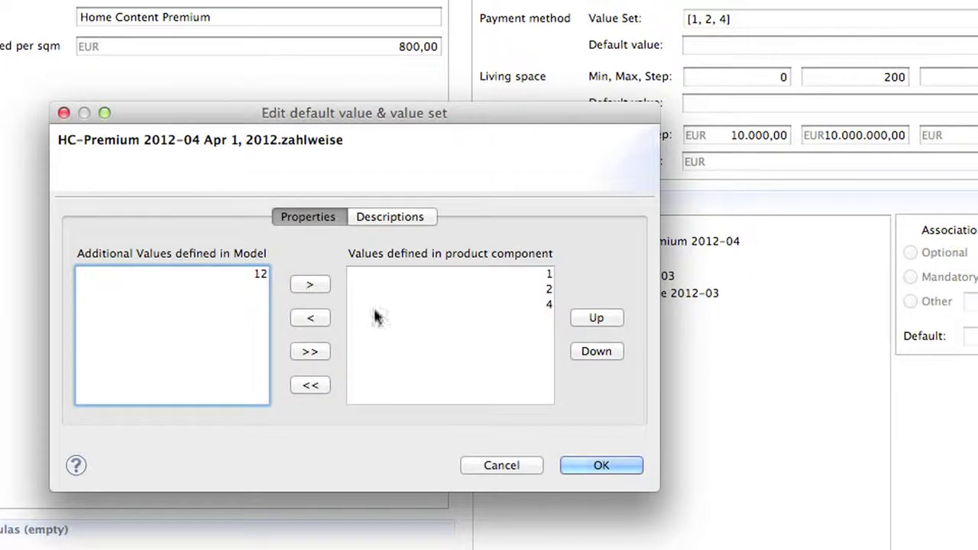
{"action": "left_click", "coordinate": [597, 466]}
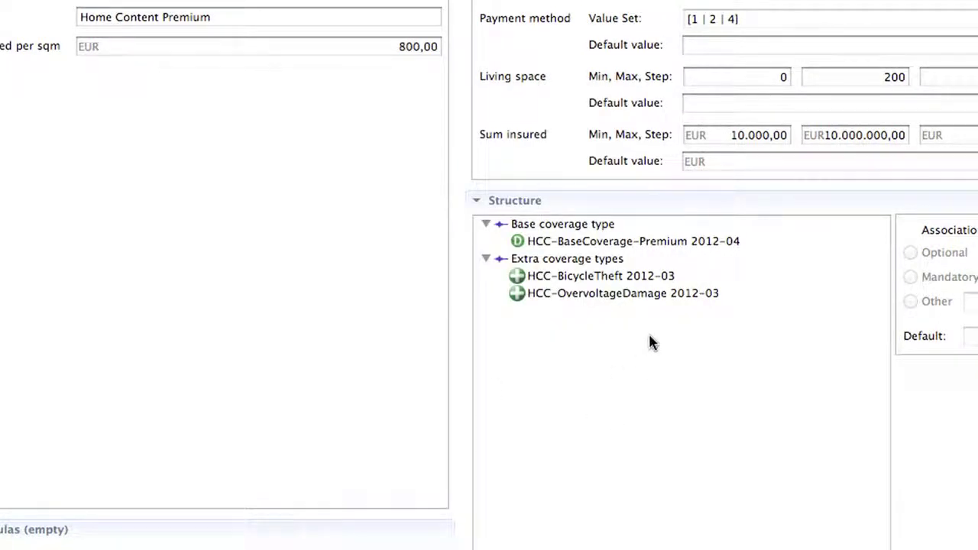
Open the HCC-BaseCoverage-Premium 2012-04 component and its linked table RateTable-Premium 2012-04.
{"action": "left_click", "coordinate": [673, 244]}
{"action": "double_click", "coordinate": [748, 243]}
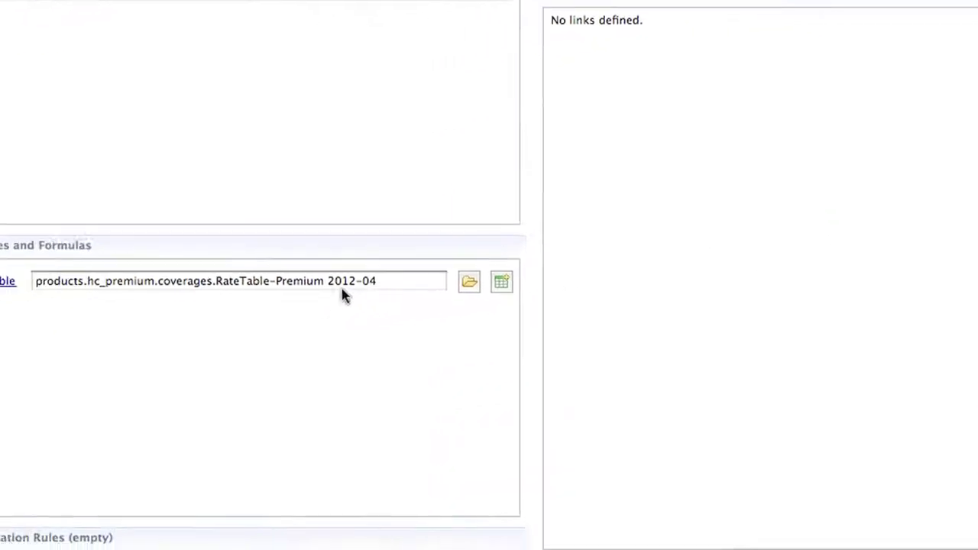
{"action": "left_click", "coordinate": [86, 283]}
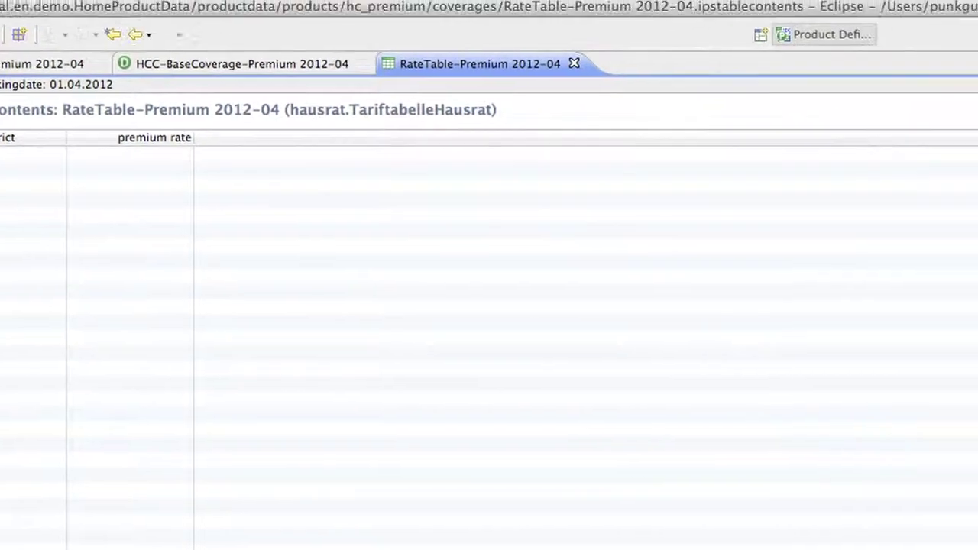
Import rate table premium 2012-04.xls into RateTable-Premium 2012-04, appending to its existing content, and close the table.
{"action": "left_click", "coordinate": [845, 139]}
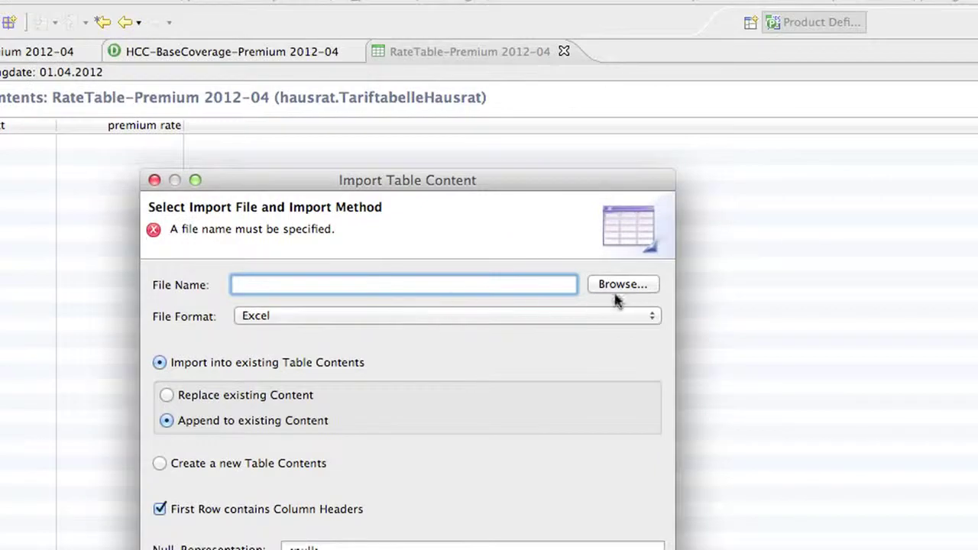
{"action": "left_click", "coordinate": [620, 291]}
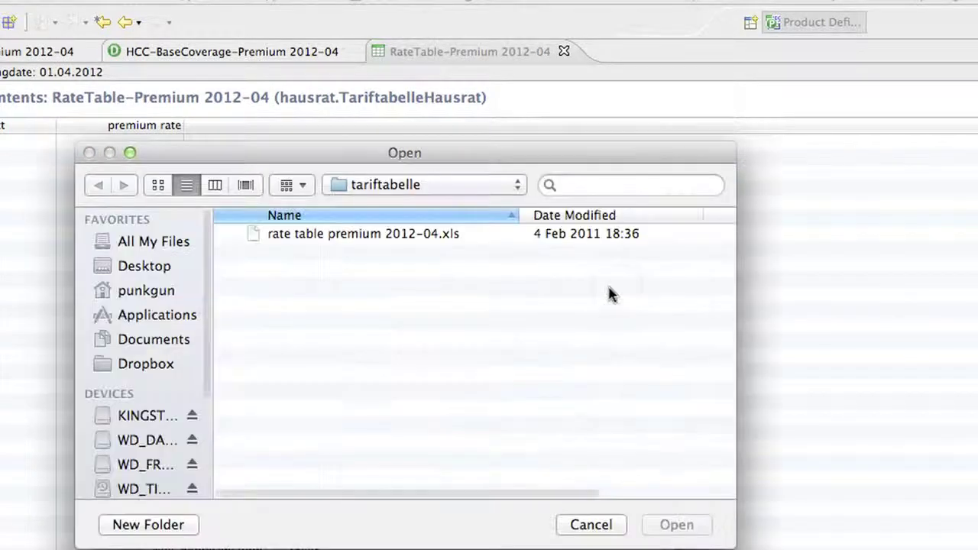
{"action": "left_click", "coordinate": [436, 238]}
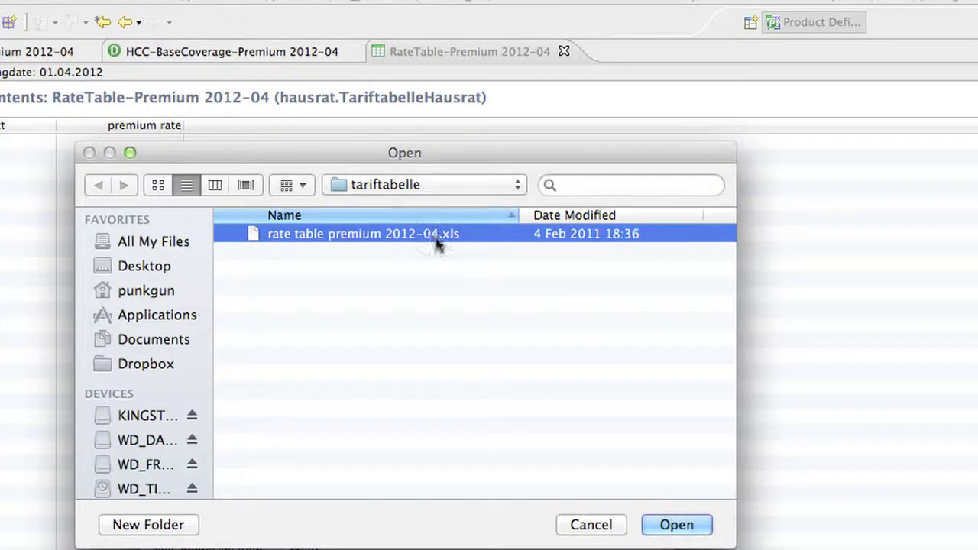
{"action": "left_click", "coordinate": [666, 526]}
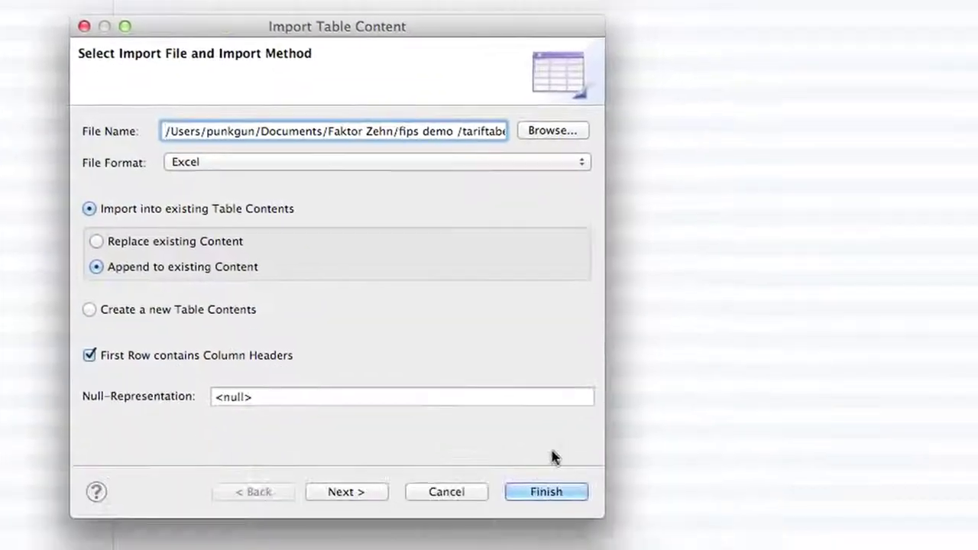
{"action": "left_click", "coordinate": [523, 407]}
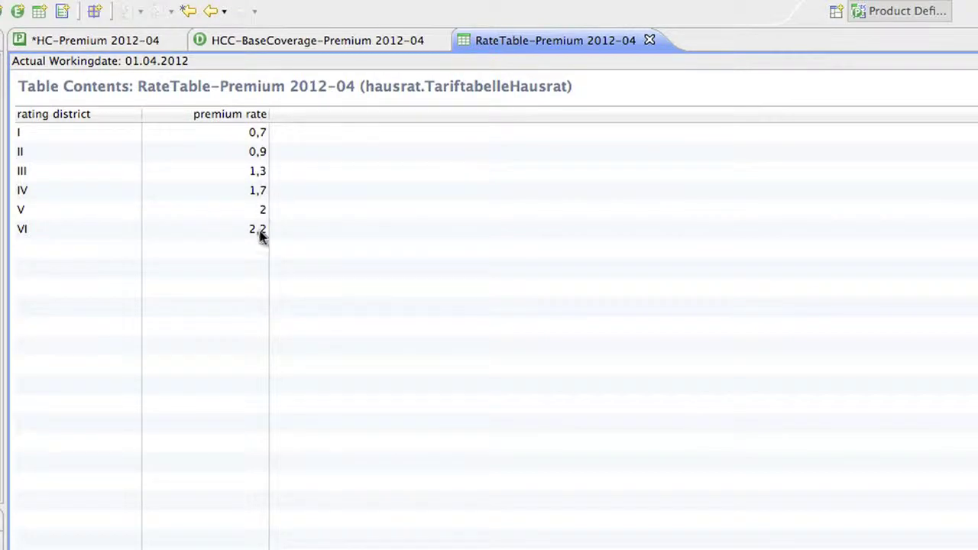
{"action": "left_click", "coordinate": [649, 41]}
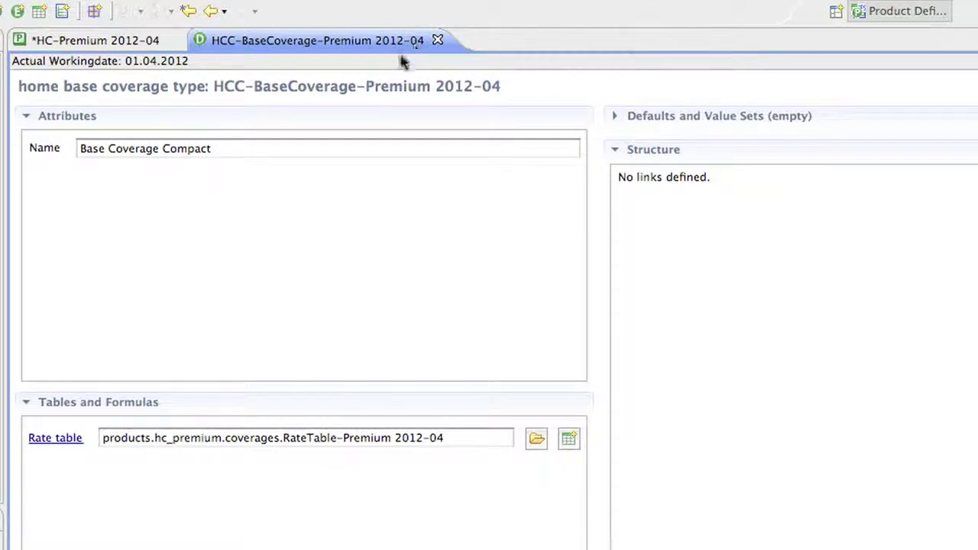
Change the base coverage's name to "Base Coverage Premium", then save and close the component.
{"action": "double_click", "coordinate": [201, 149]}
{"action": "type", "text": "Premium"}
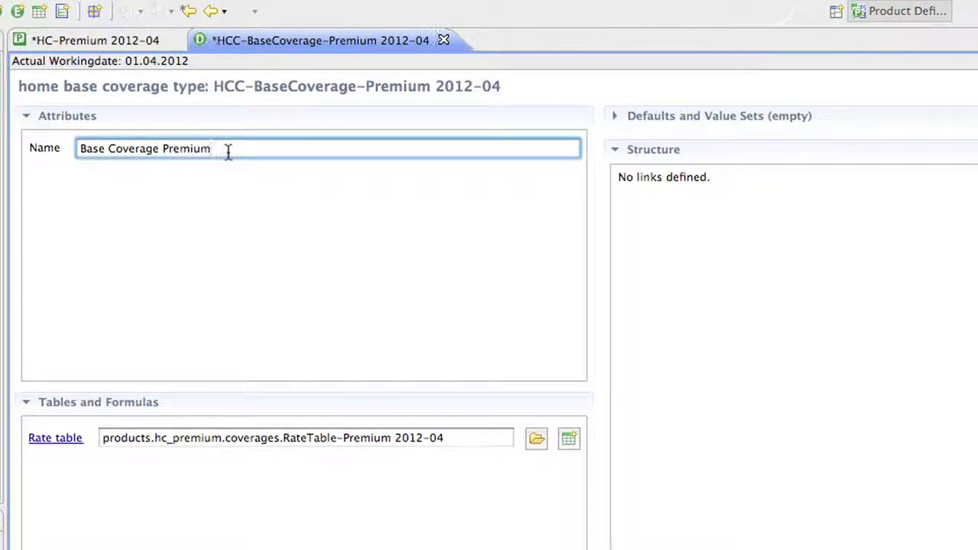
{"action": "key", "text": "ctrl+s"}
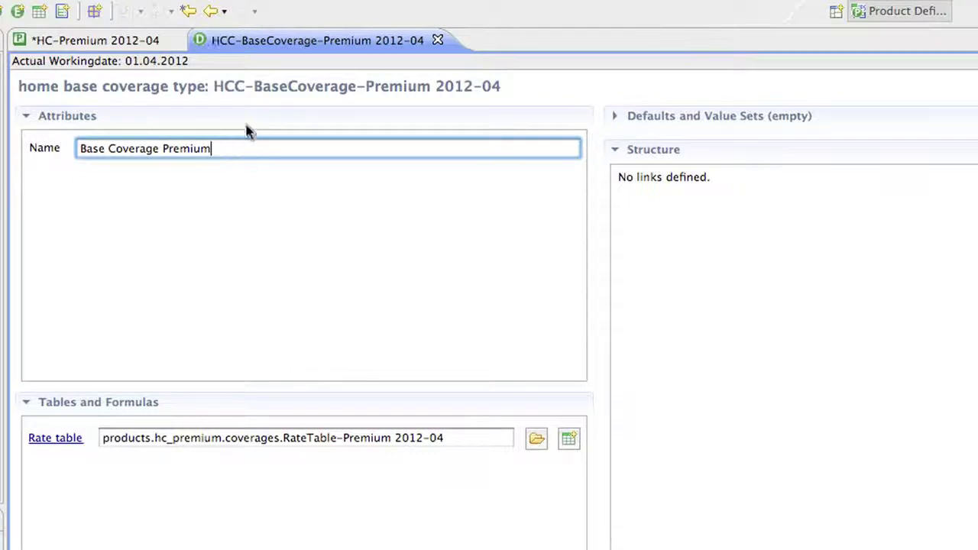
{"action": "left_click", "coordinate": [439, 41]}
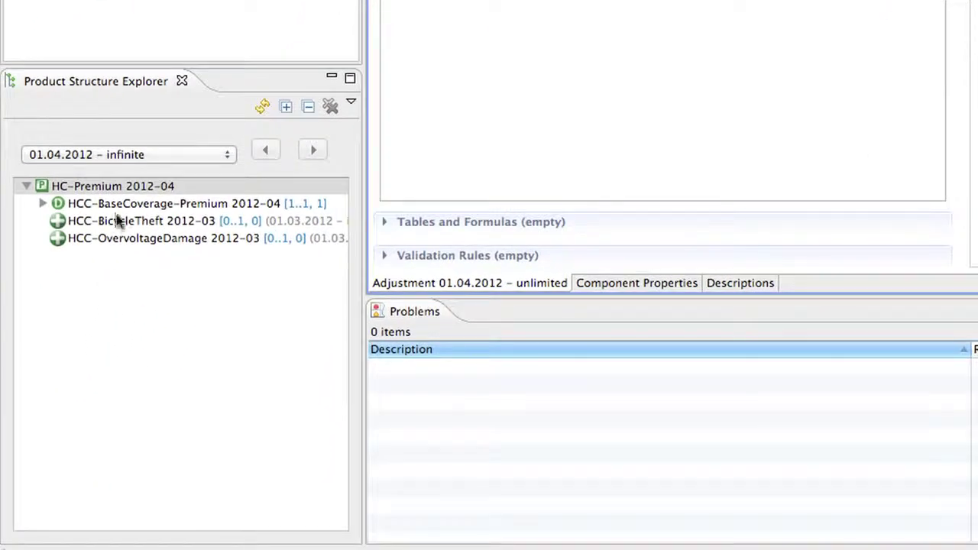
Start a new extra coverage type under HC-Premium 2012-04 in the product structure and name it HCC-MusicalInstruments.
{"action": "left_click", "coordinate": [128, 188]}
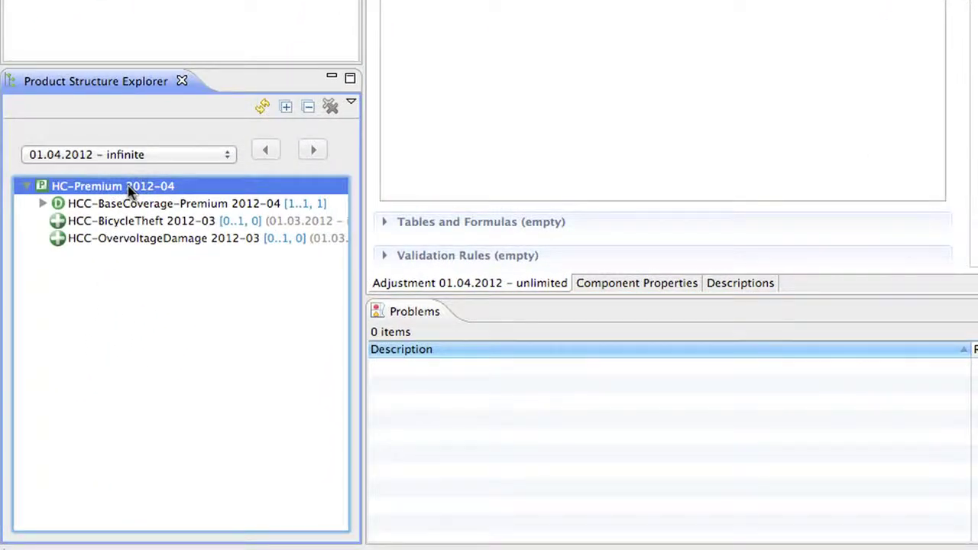
{"action": "right_click", "coordinate": [128, 190]}
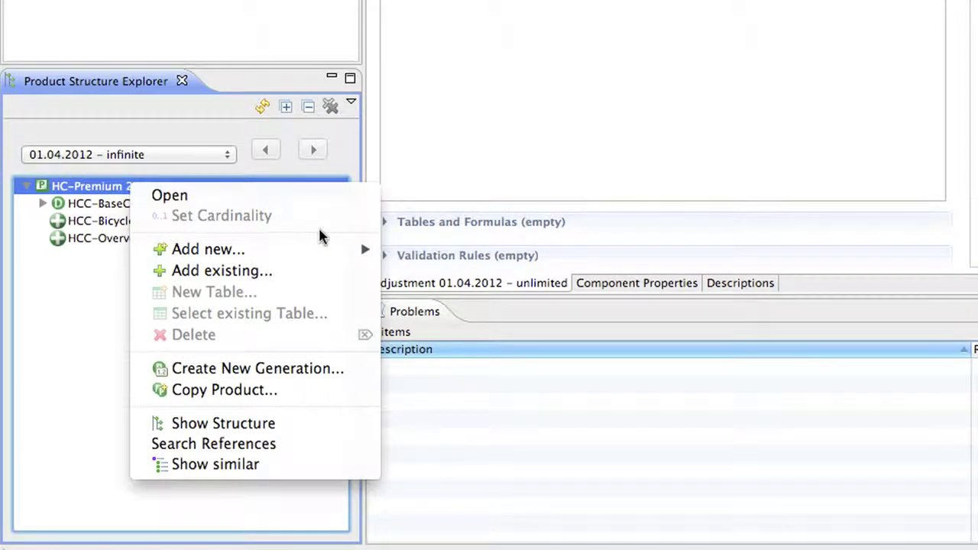
{"action": "mouse_move", "coordinate": [324, 250]}
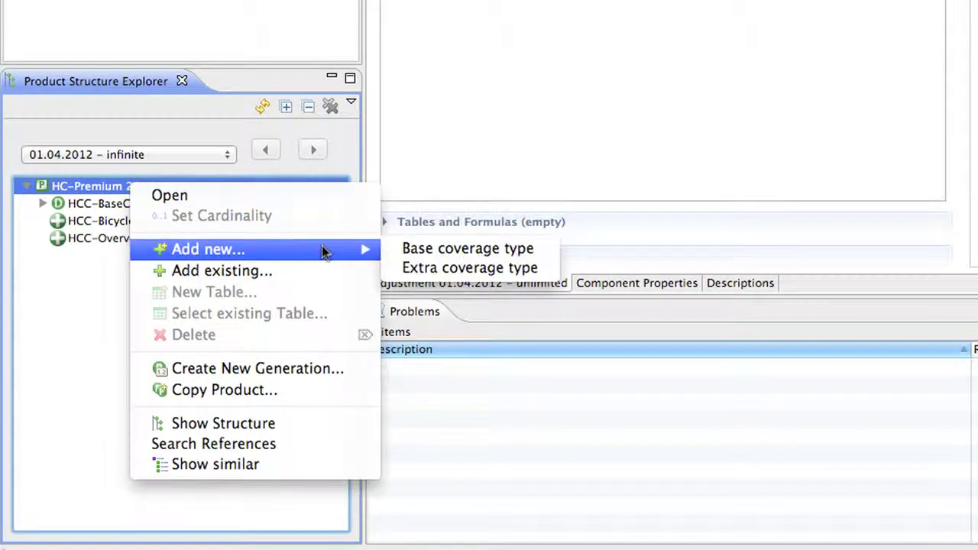
{"action": "left_click", "coordinate": [535, 273]}
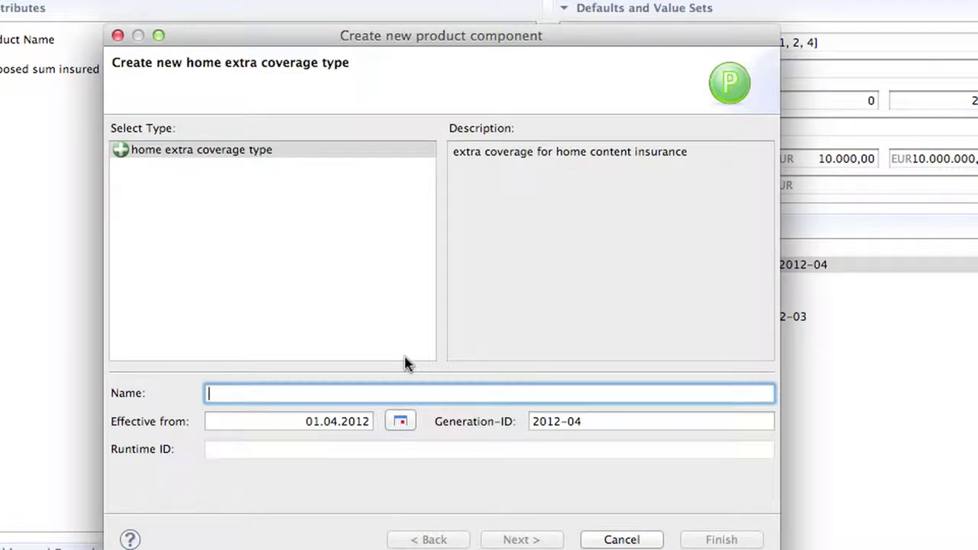
{"action": "type", "text": "HC"}
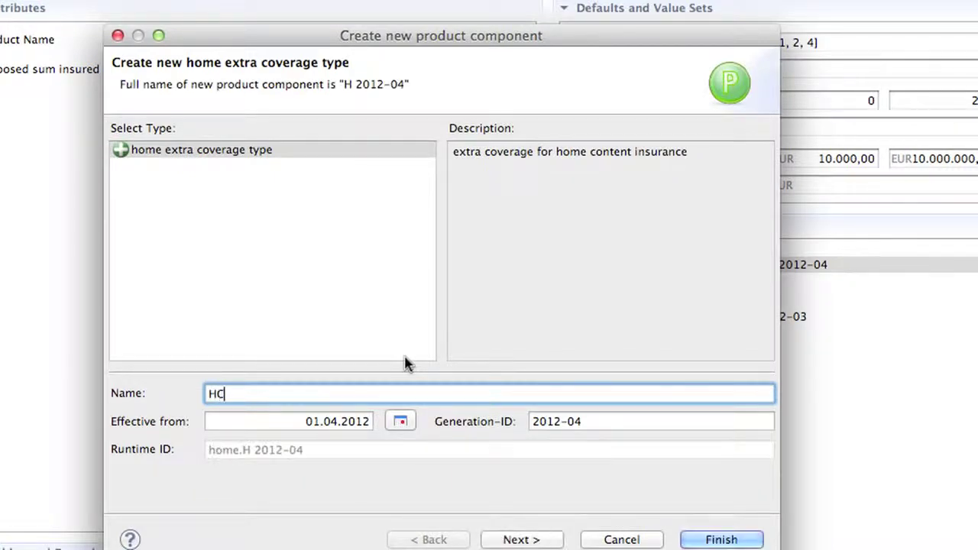
{"action": "type", "text": "C-Musica"}
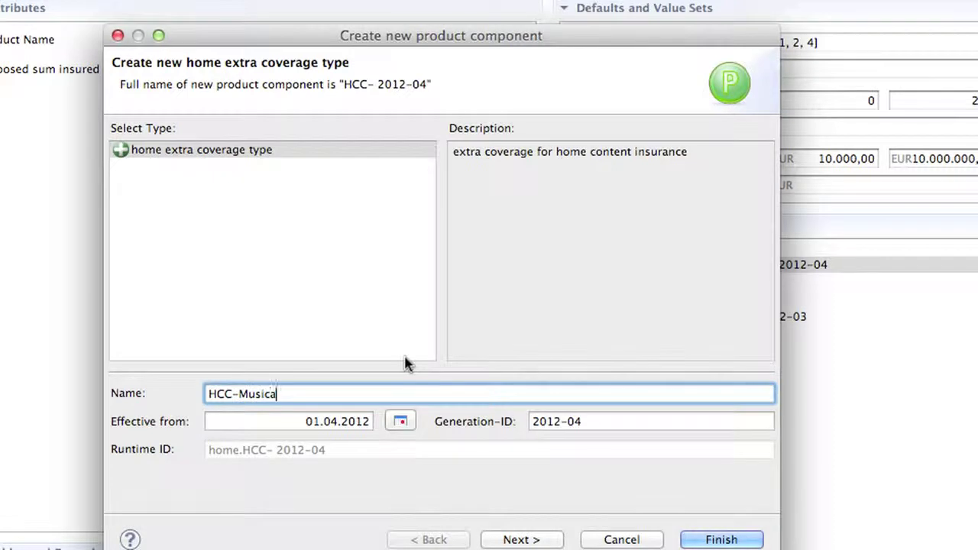
{"action": "type", "text": "lInstruments"}
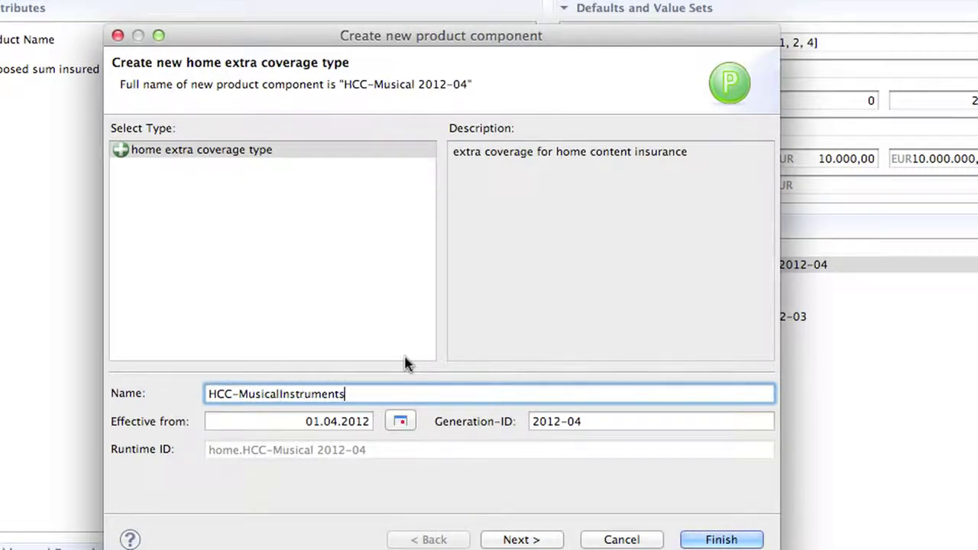
Store the new coverage component in the products.hc_extracoverages package and complete its creation.
{"action": "left_click", "coordinate": [521, 537]}
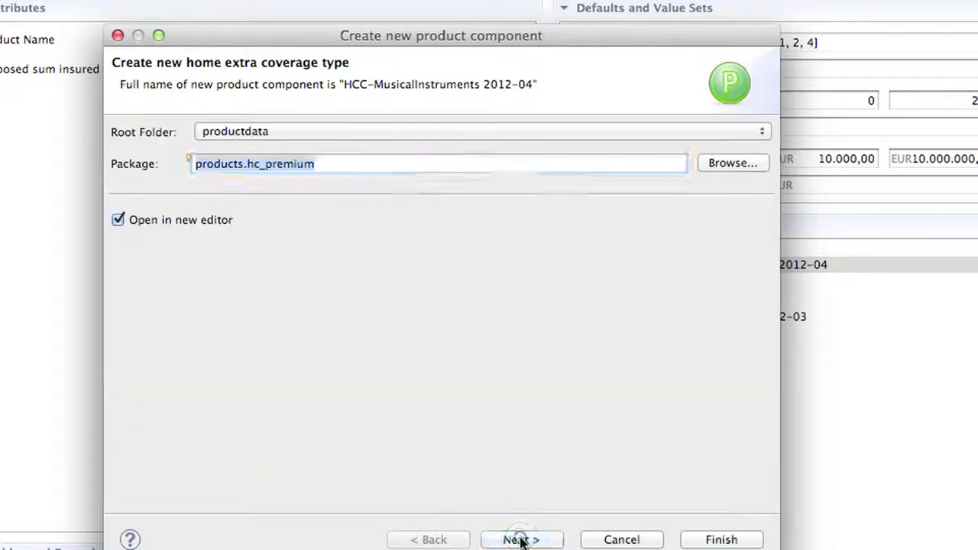
{"action": "left_click", "coordinate": [735, 166]}
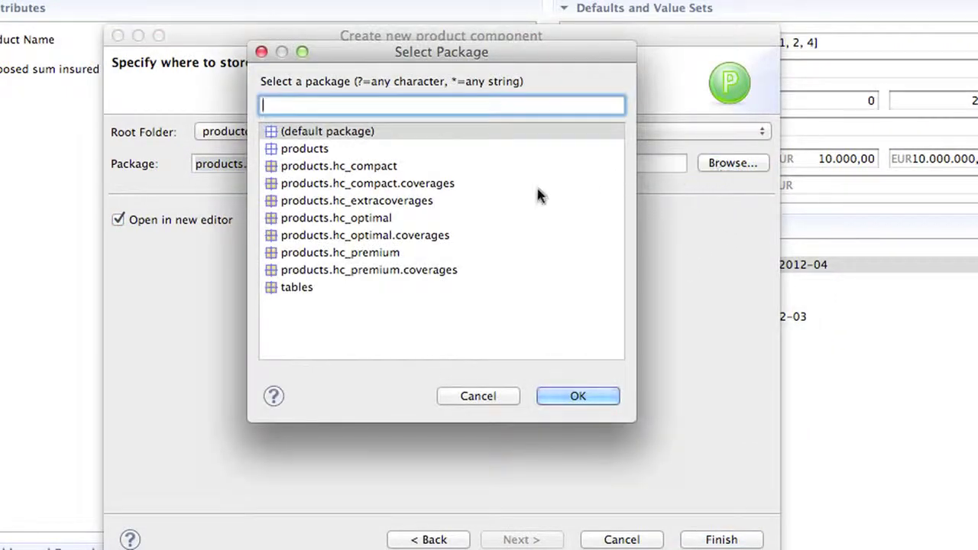
{"action": "left_click", "coordinate": [418, 203]}
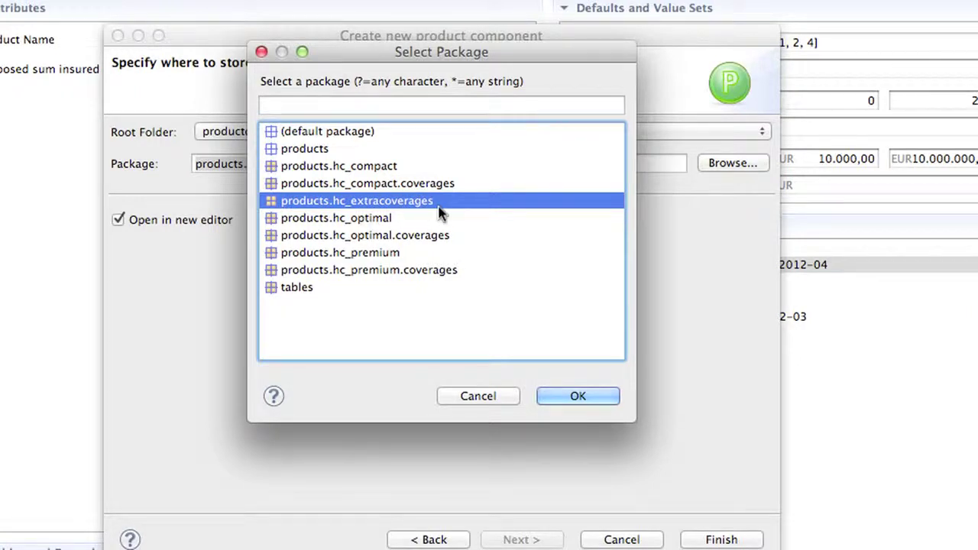
{"action": "left_click", "coordinate": [557, 393]}
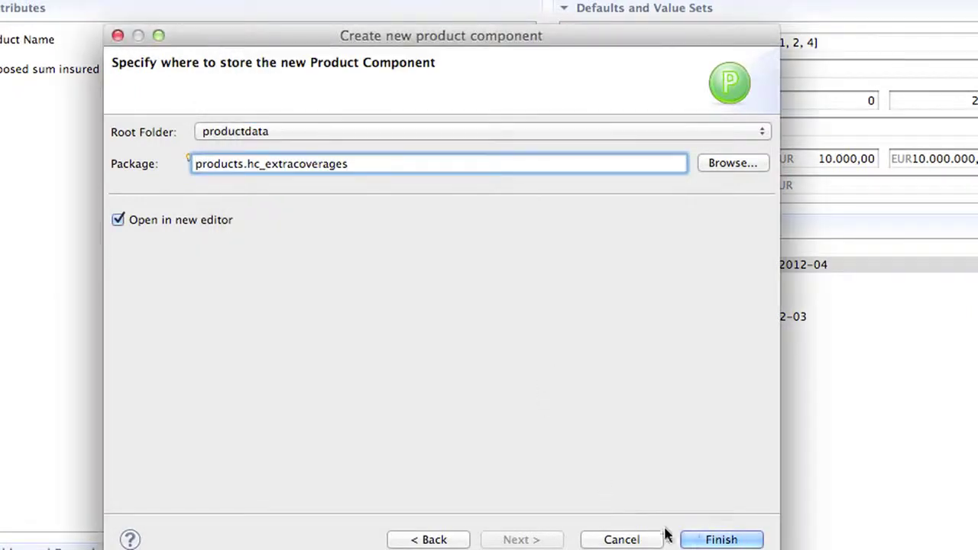
{"action": "left_click", "coordinate": [701, 539]}
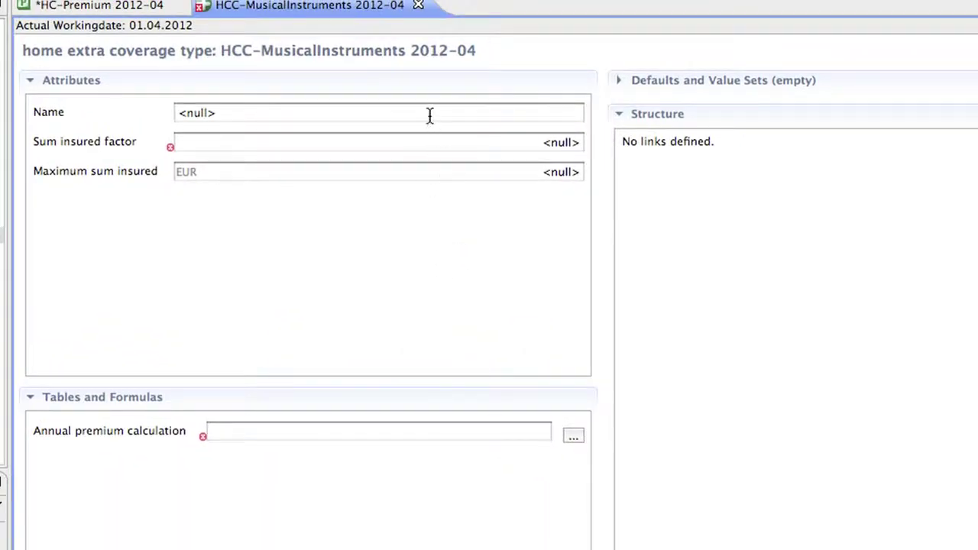
Set the name attribute of HCC-MusicalInstruments 2012-04 to "Musical Instruments".
{"action": "left_click", "coordinate": [430, 115]}
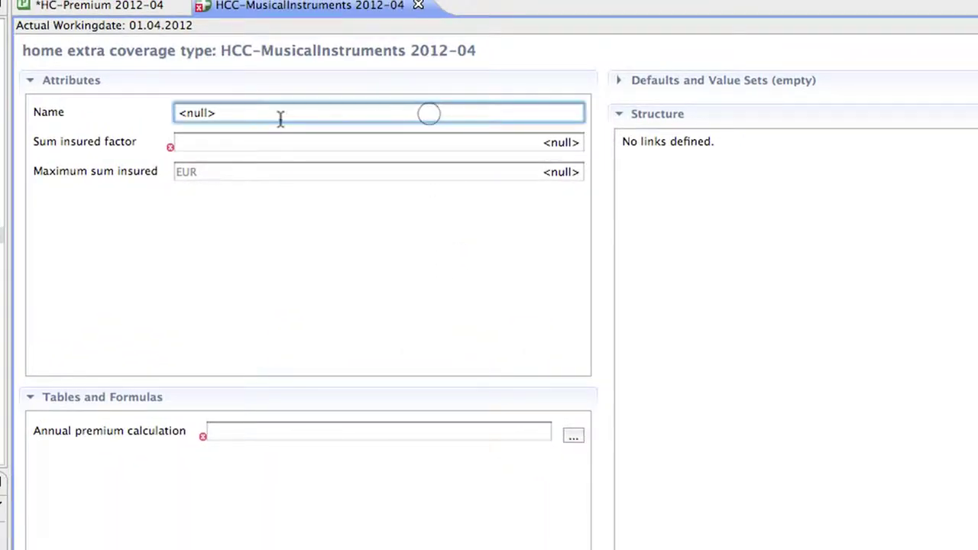
{"action": "type", "text": "Music"}
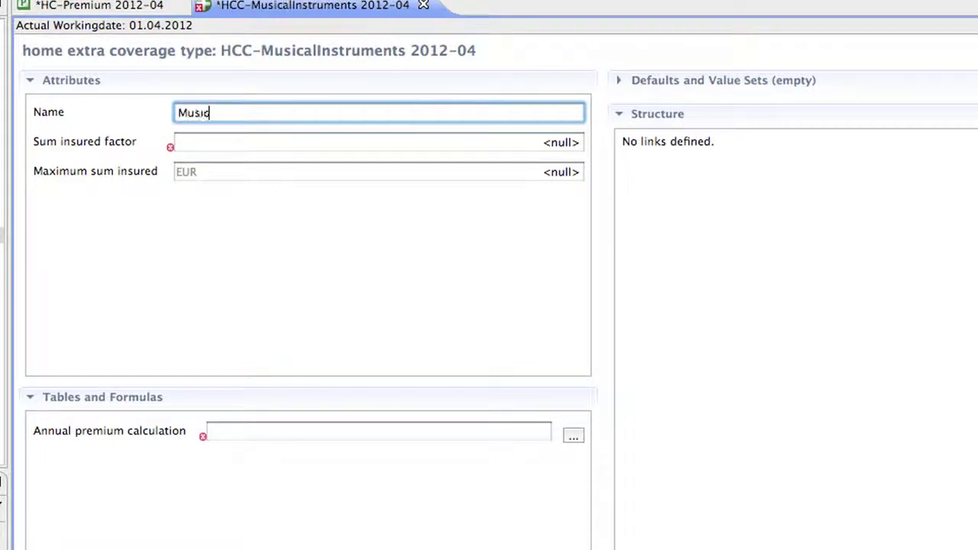
{"action": "type", "text": "al Instruments"}
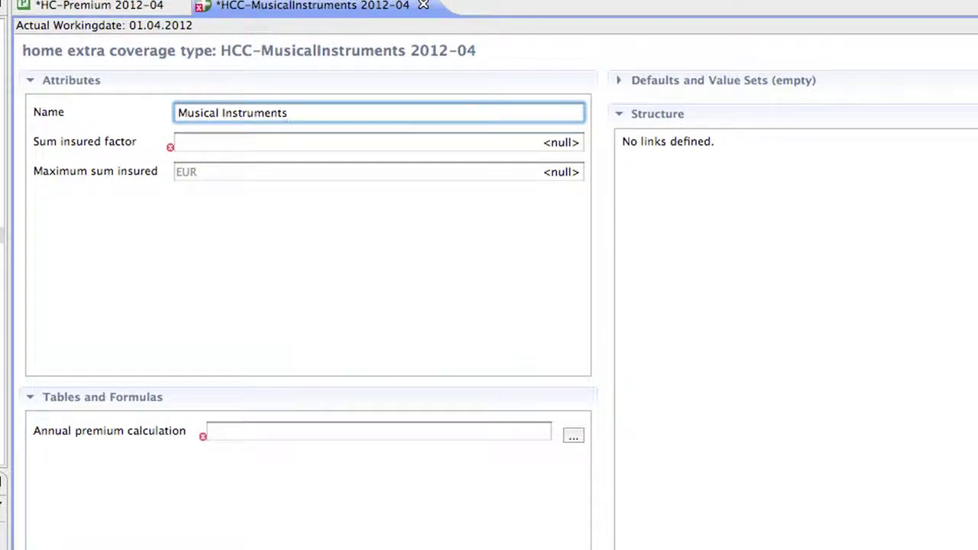
Set the musical instruments coverage's sum insured factor to 0,03 and its maximum sum insured to 5000 EUR.
{"action": "left_click", "coordinate": [561, 143]}
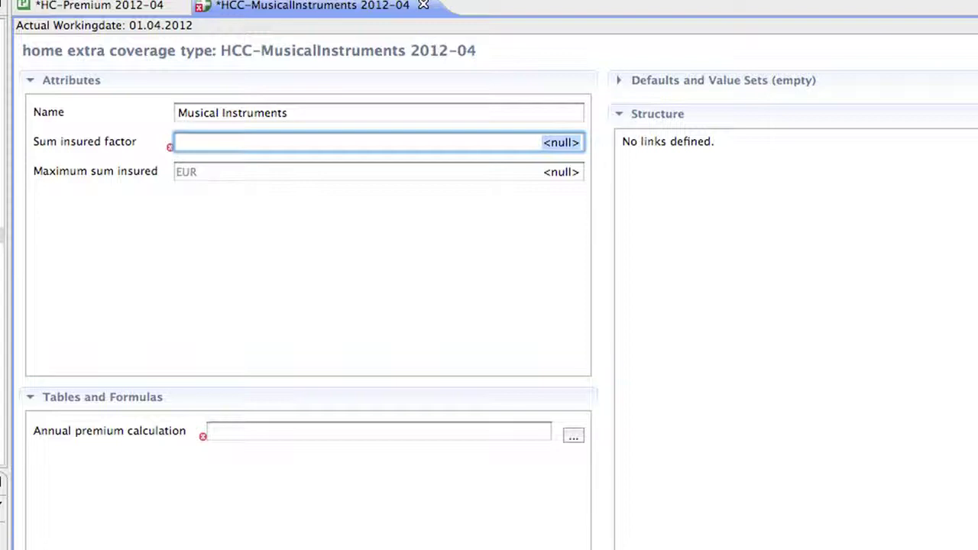
{"action": "type", "text": "003"}
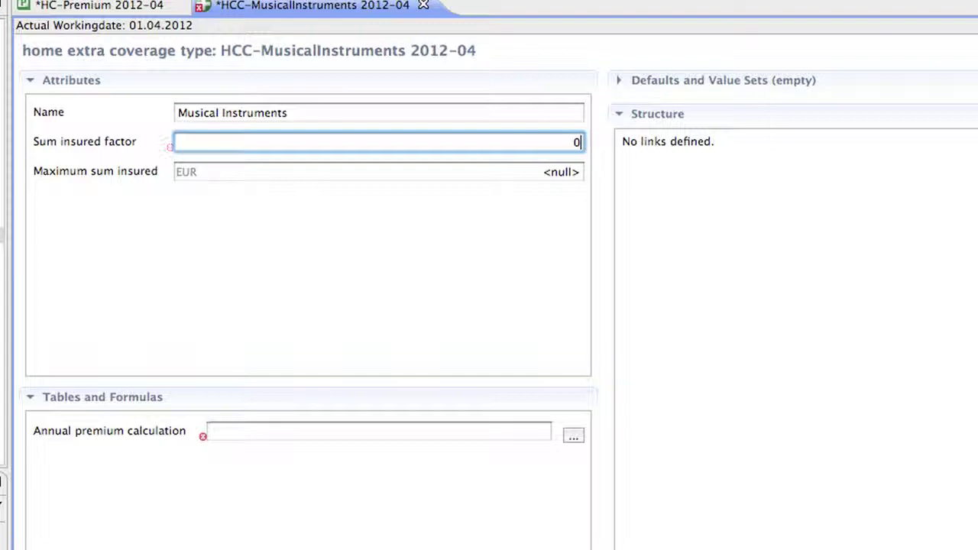
{"action": "key", "text": "BackSpace"}
{"action": "key", "text": "BackSpace"}
{"action": "type", "text": ",03"}
{"action": "key", "text": "Tab"}
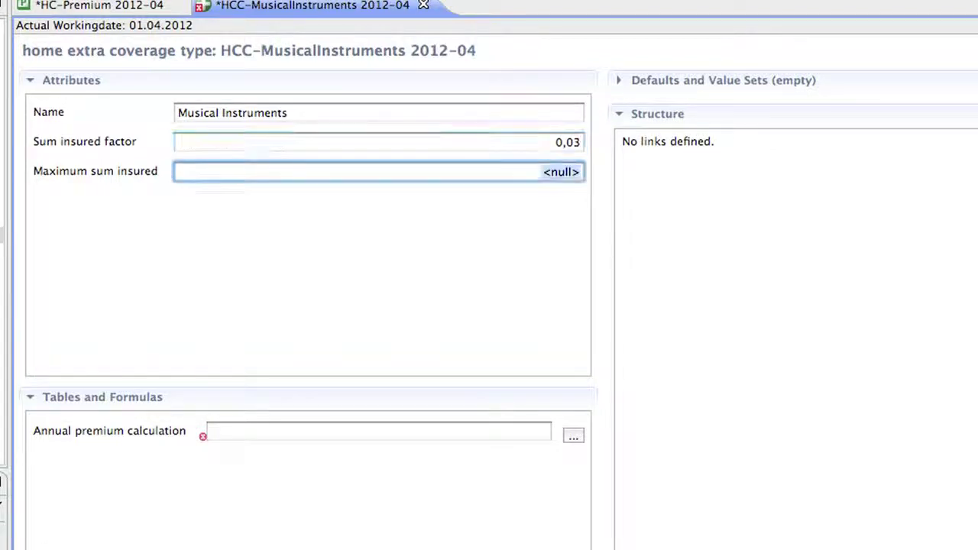
{"action": "type", "text": "5000"}
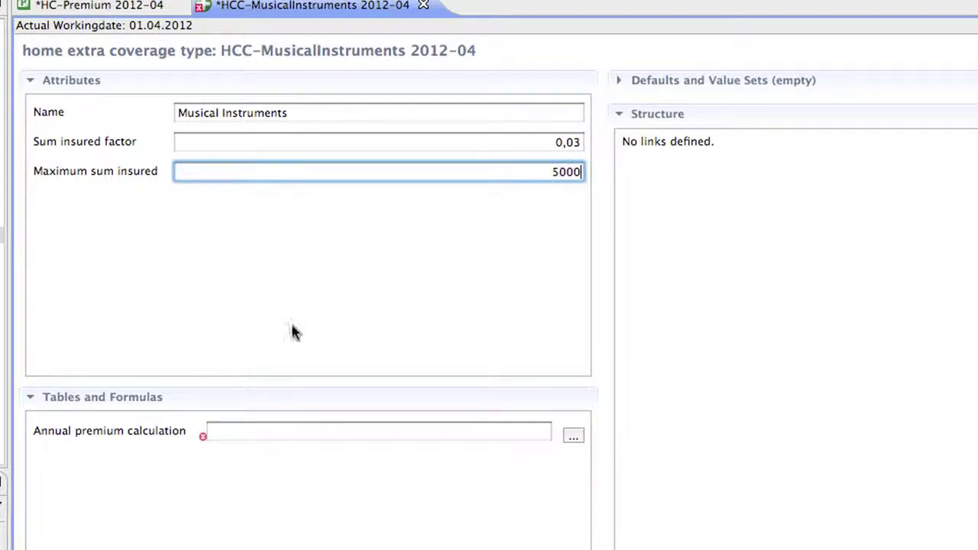
Enter the annual premium calculation formula coverage.sumInsured * 0.02 + 10EUR for the musical instruments coverage.
{"action": "left_click", "coordinate": [366, 432]}
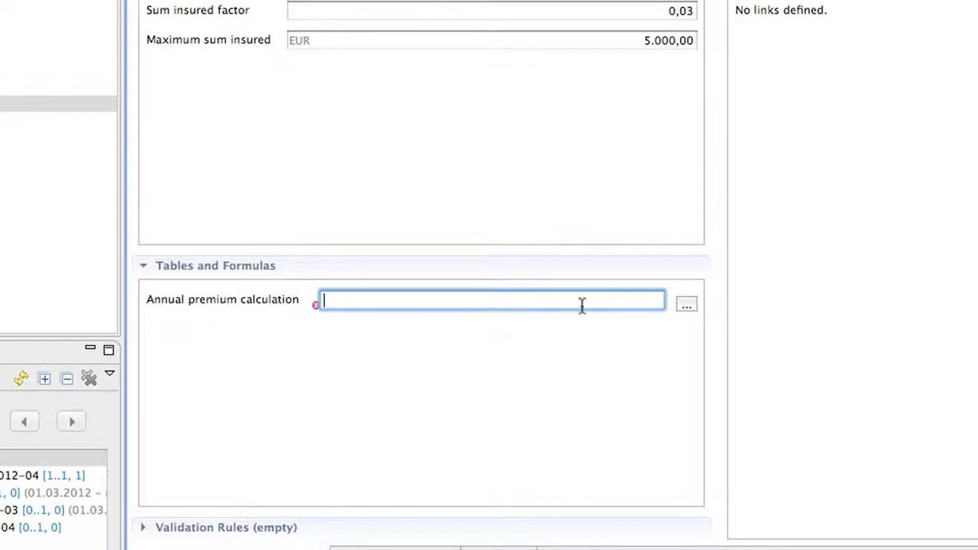
{"action": "left_click", "coordinate": [685, 308]}
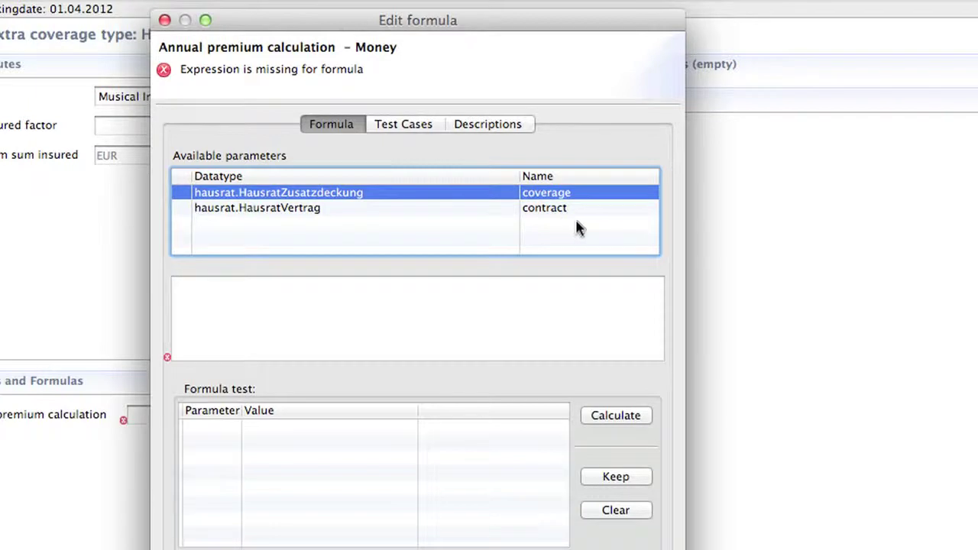
{"action": "left_click", "coordinate": [532, 314]}
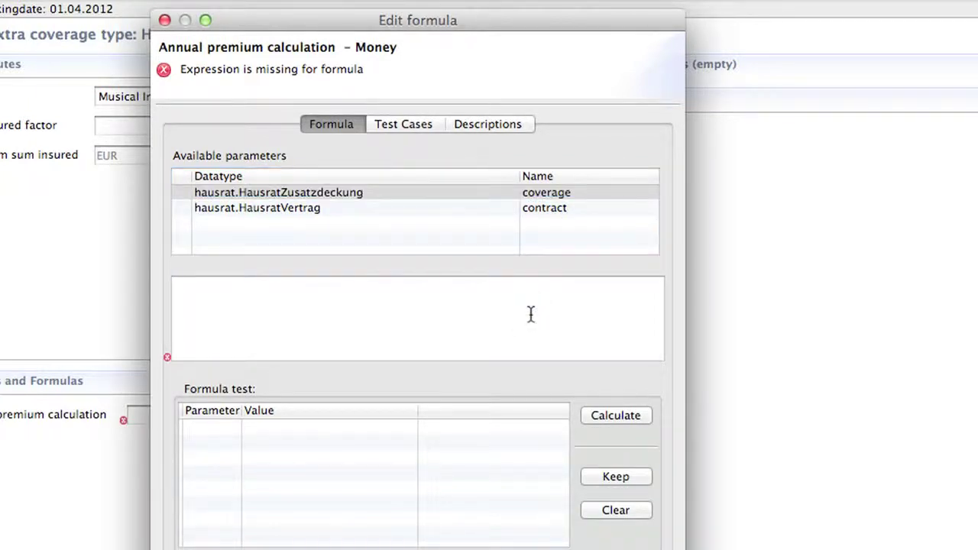
{"action": "type", "text": "cover"}
{"action": "key", "text": "ctrl+space"}
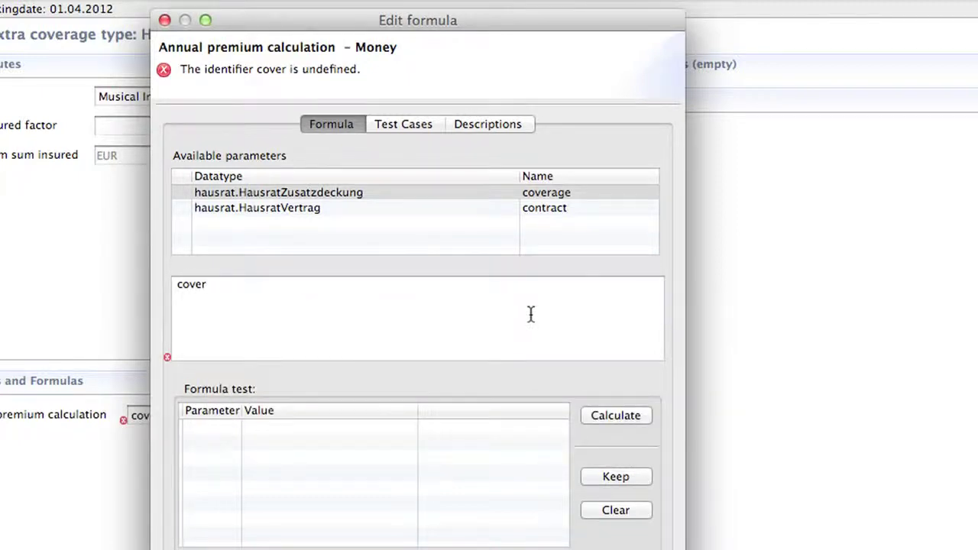
{"action": "key", "text": "ctrl+space"}
{"action": "key", "text": "Return"}
{"action": "type", "text": "."}
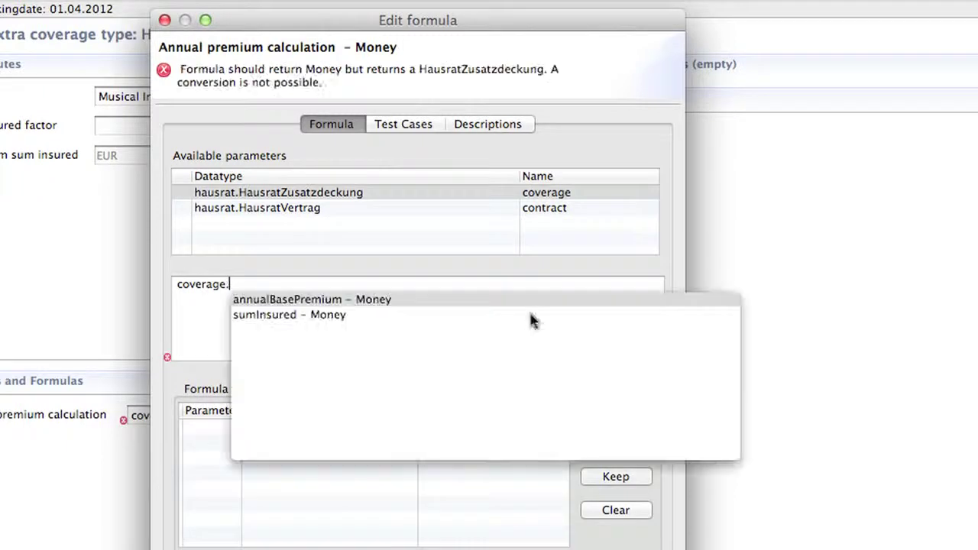
{"action": "left_click", "coordinate": [531, 315]}
{"action": "double_click", "coordinate": [531, 315]}
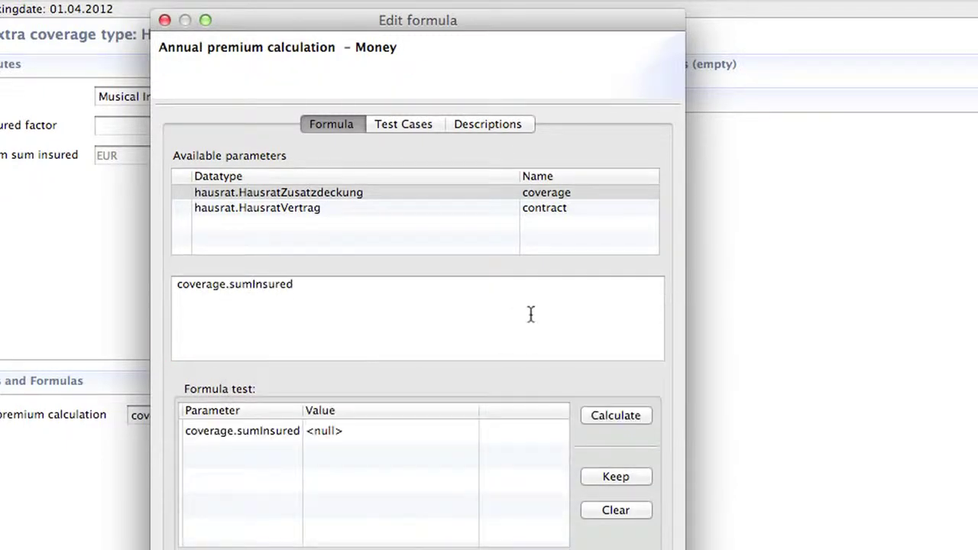
{"action": "type", "text": "* 0.02 + 10EUR"}
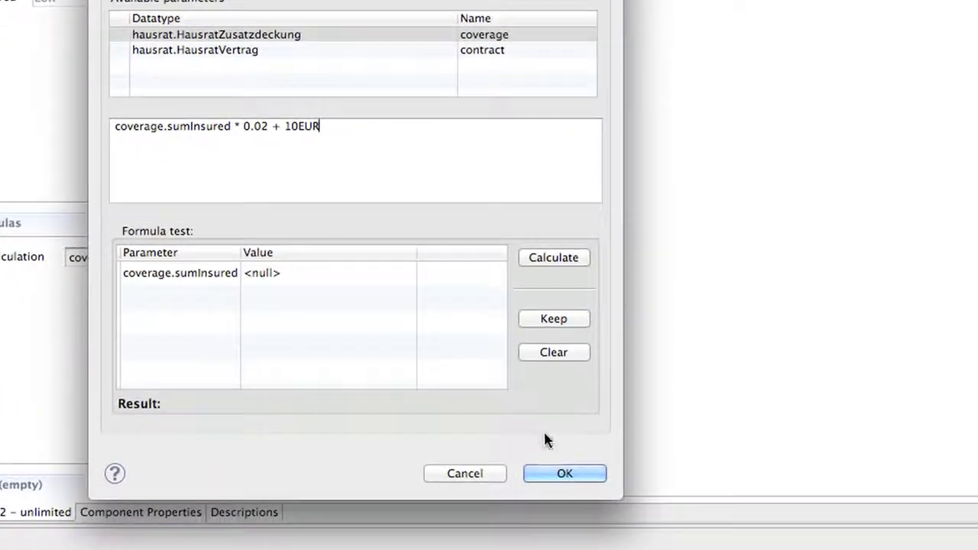
Accept the annual premium formula, then save and close the HCC-MusicalInstruments 2012-04 coverage.
{"action": "left_click", "coordinate": [566, 474]}
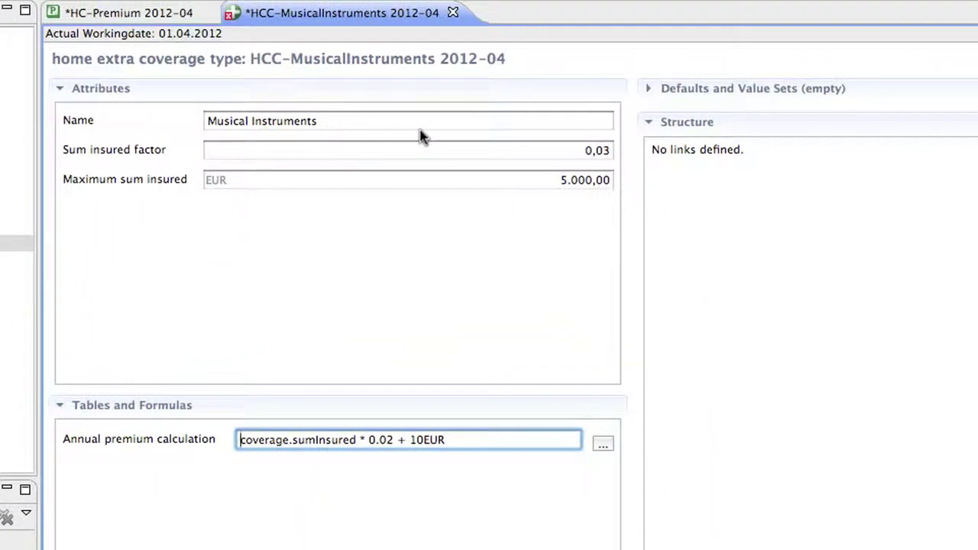
{"action": "key", "text": "ctrl+s"}
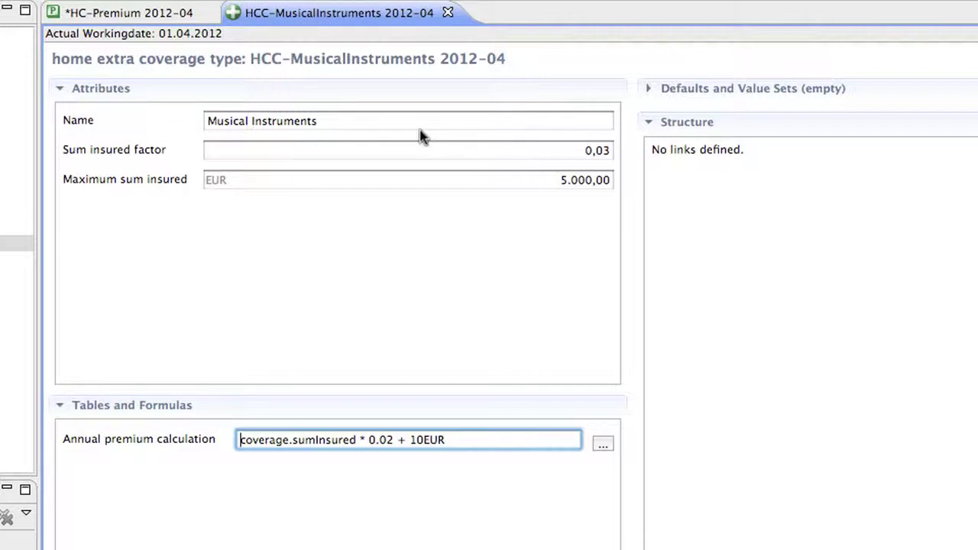
{"action": "left_click", "coordinate": [448, 12]}
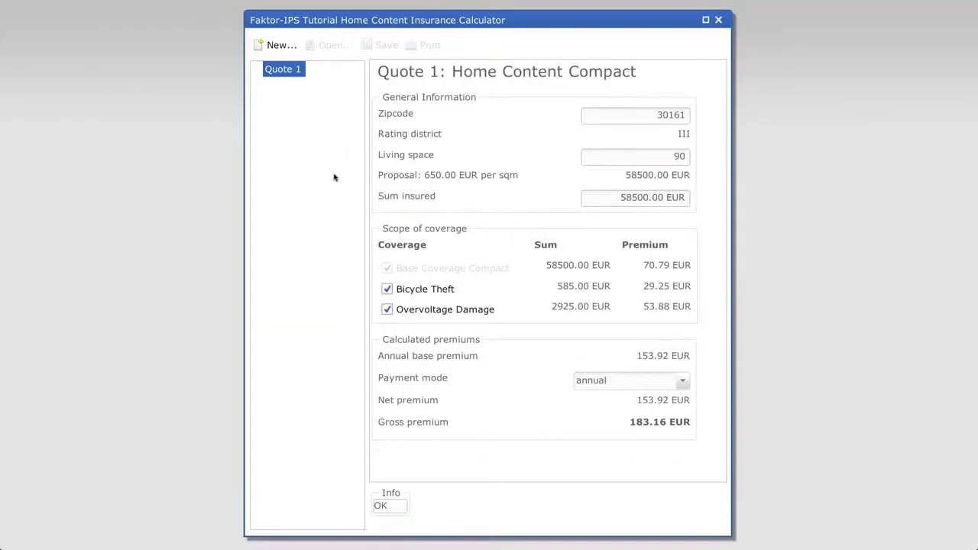
In the Home Content Insurance Calculator, create a new quote with contract start 2012-05-01 for the Home Content Premium product.
{"action": "left_click", "coordinate": [282, 45]}
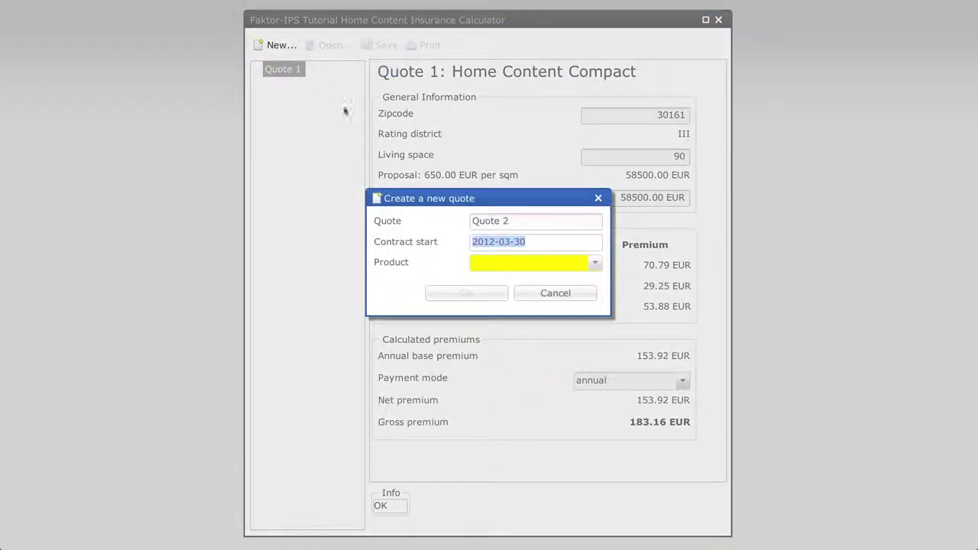
{"action": "left_click", "coordinate": [596, 264]}
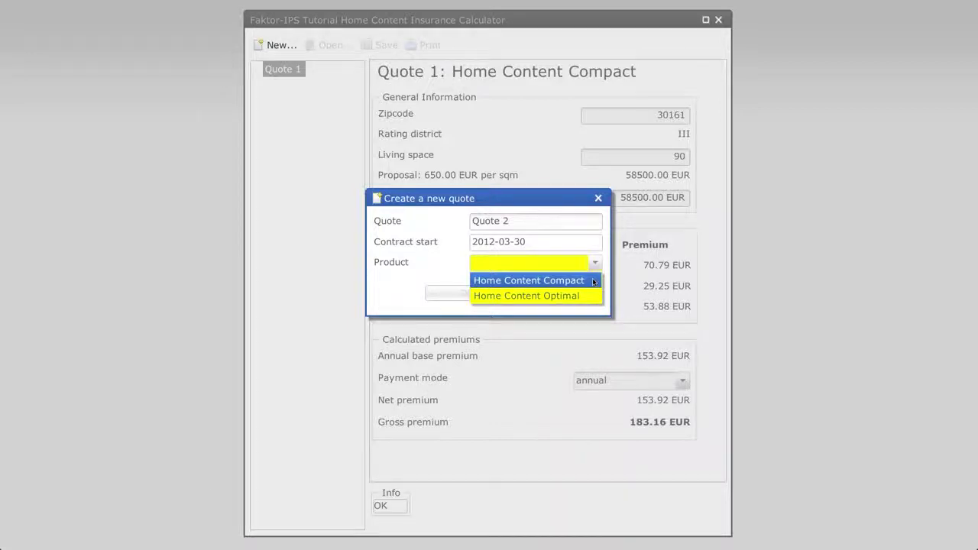
{"action": "left_click", "coordinate": [587, 241]}
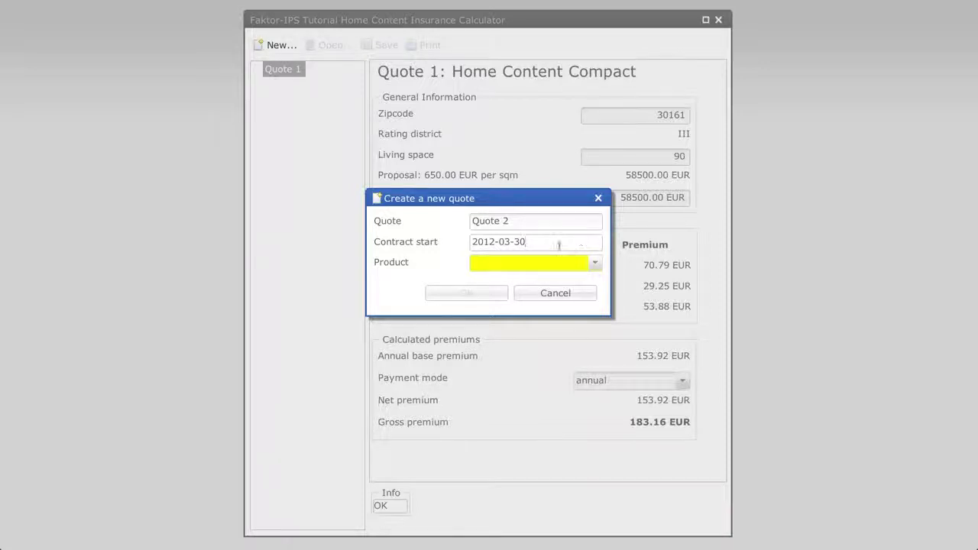
{"action": "left_click_drag", "start_coordinate": [507, 243], "coordinate": [571, 246]}
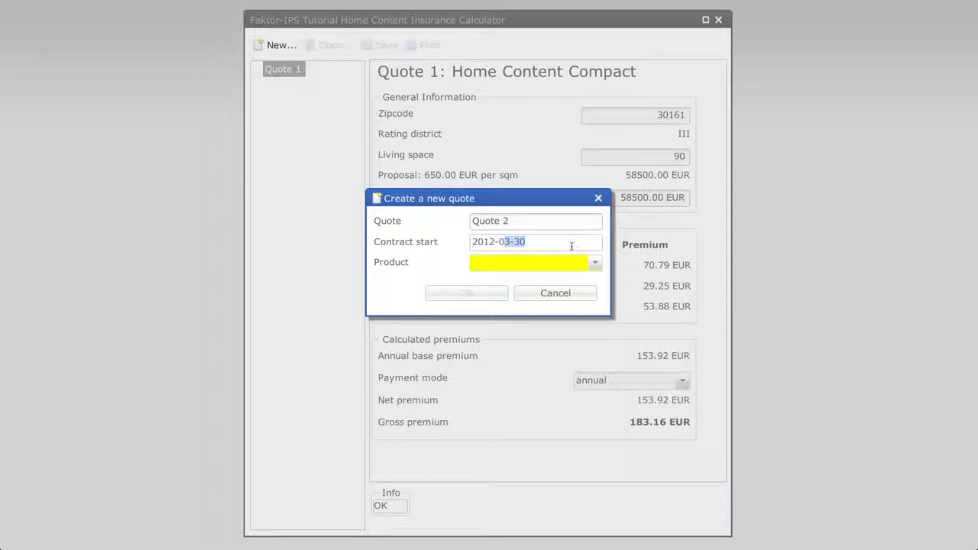
{"action": "type", "text": "5-01"}
{"action": "left_click", "coordinate": [595, 264]}
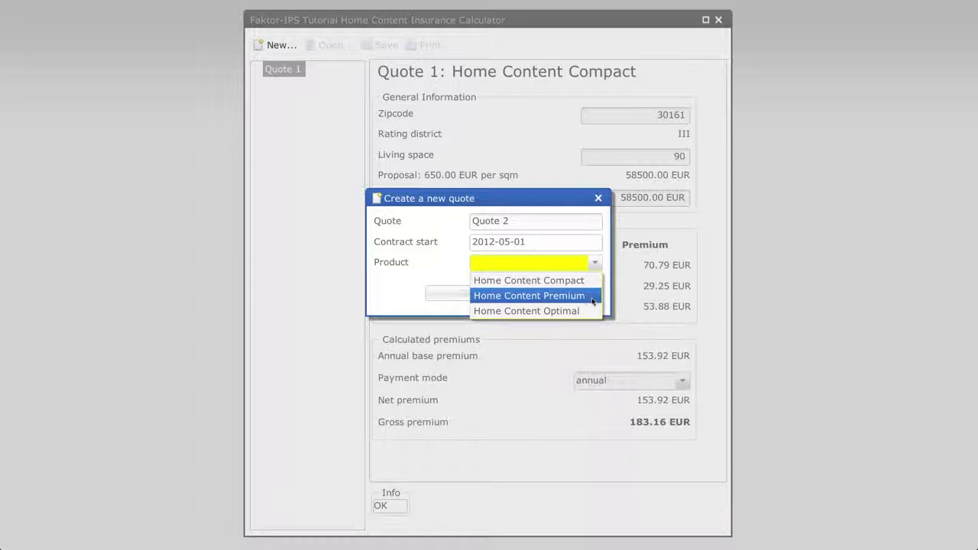
{"action": "left_click", "coordinate": [592, 300]}
{"action": "left_click", "coordinate": [487, 298]}
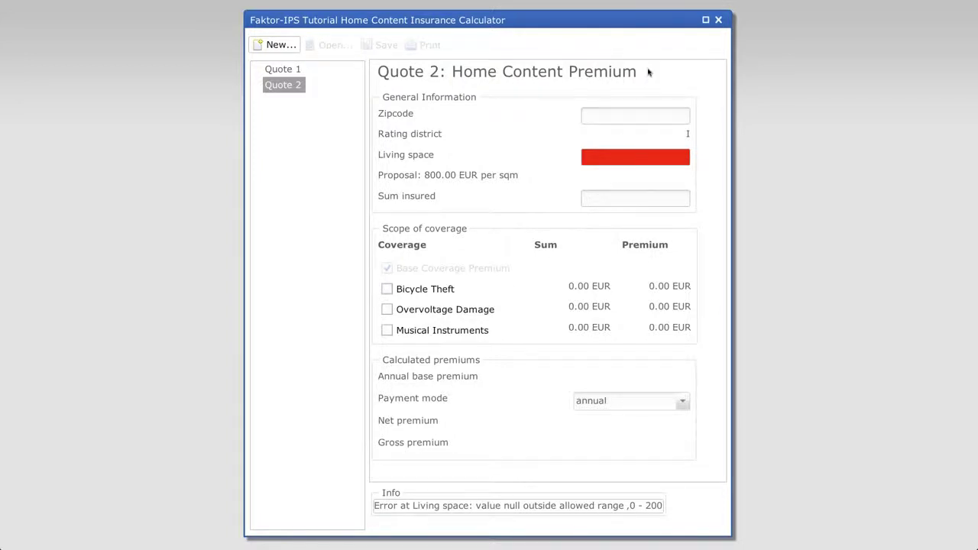
Fill in the Home Content Premium quote's general information with zipcode 30161 and a living space of 90.
{"action": "left_click", "coordinate": [651, 113]}
{"action": "type", "text": "3"}
{"action": "type", "text": "0161"}
{"action": "type", "text": "90"}
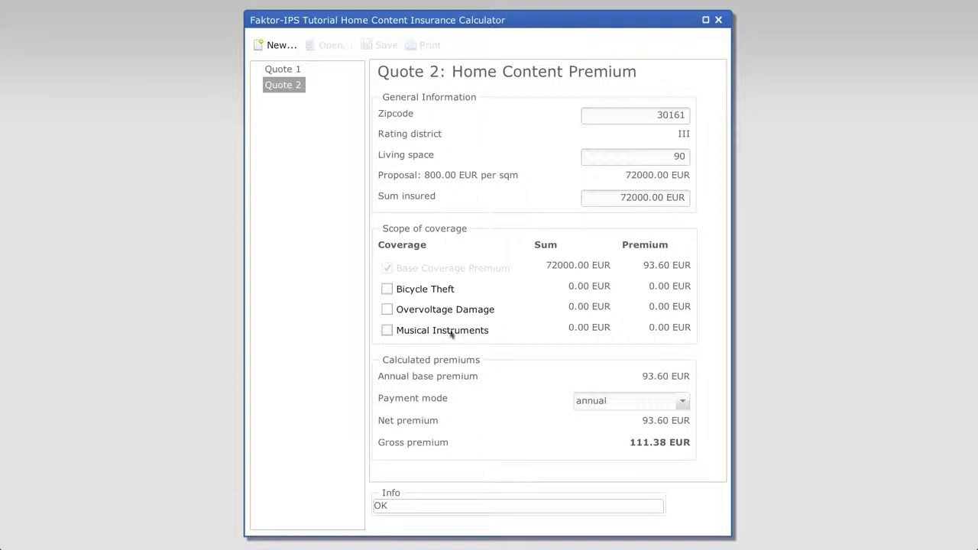
Include the Musical Instruments coverage in the quote and set the payment mode to quarterly.
{"action": "left_click", "coordinate": [387, 330]}
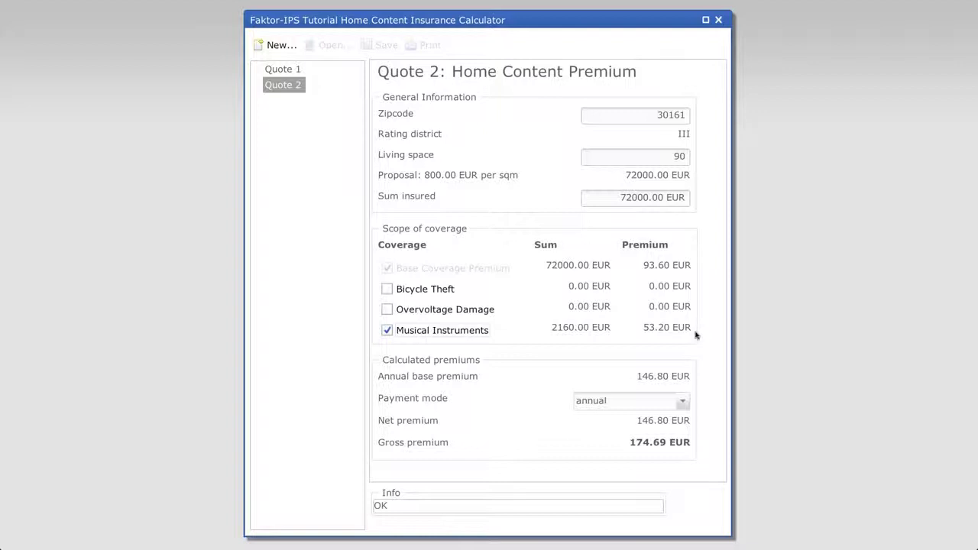
{"action": "left_click", "coordinate": [684, 402]}
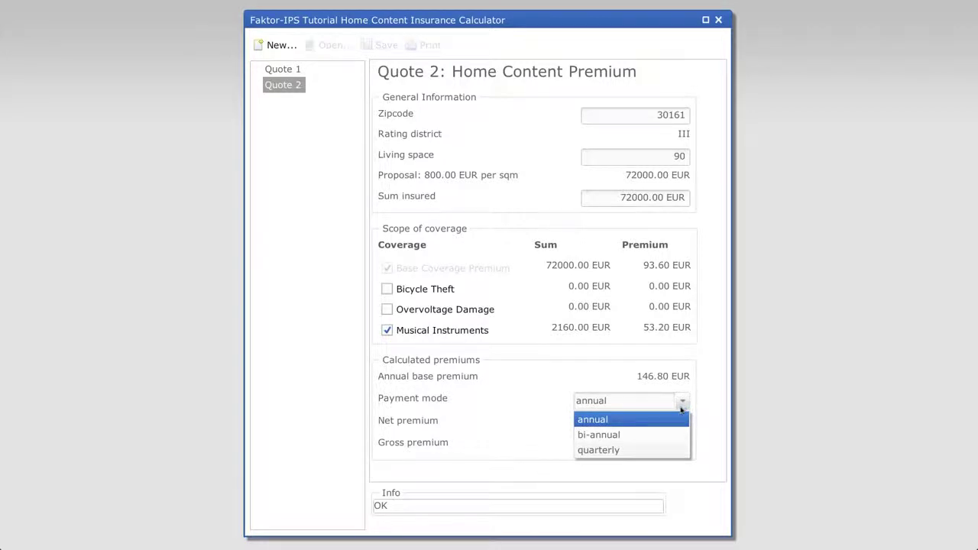
{"action": "left_click", "coordinate": [679, 453]}
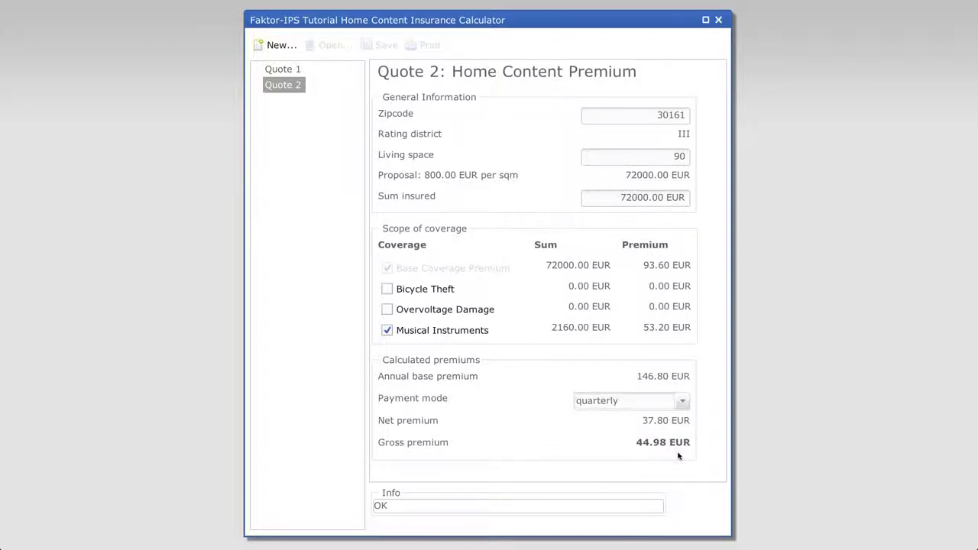